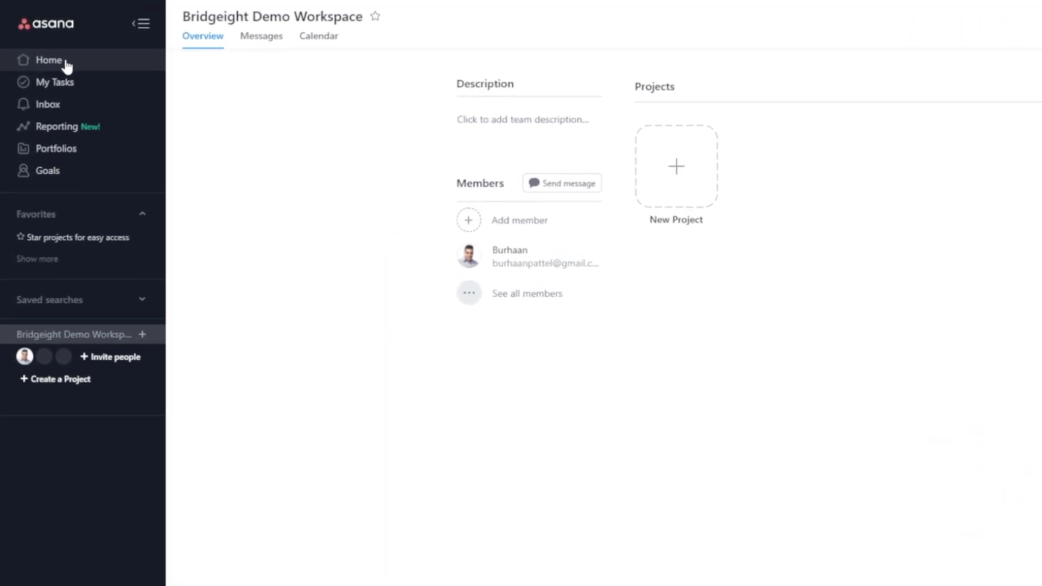
Look through the Home, My Tasks, Inbox, Reporting and Goals pages in turn
{"action": "left_click", "coordinate": [65, 65]}
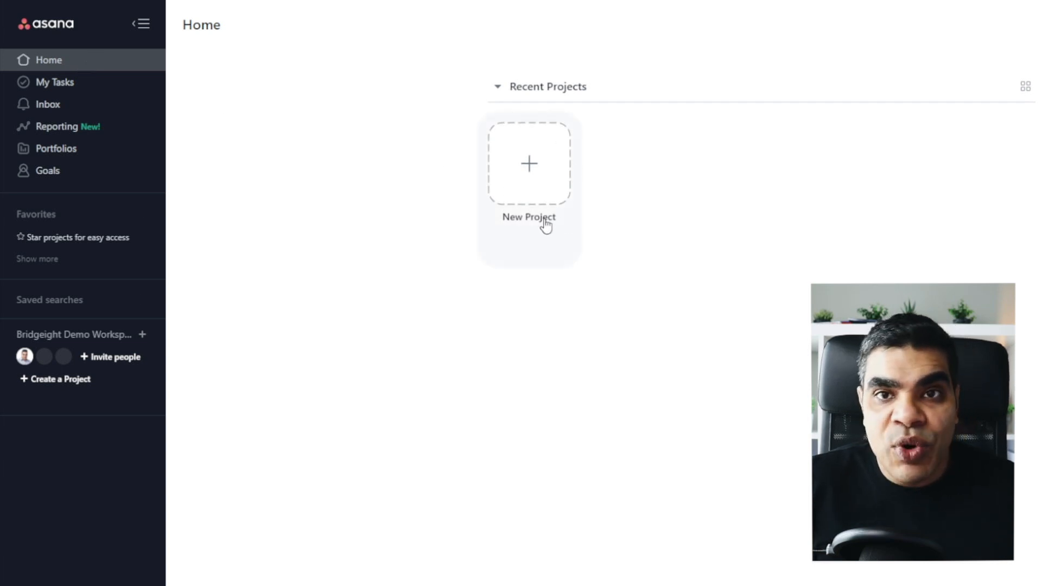
{"action": "left_click", "coordinate": [73, 86]}
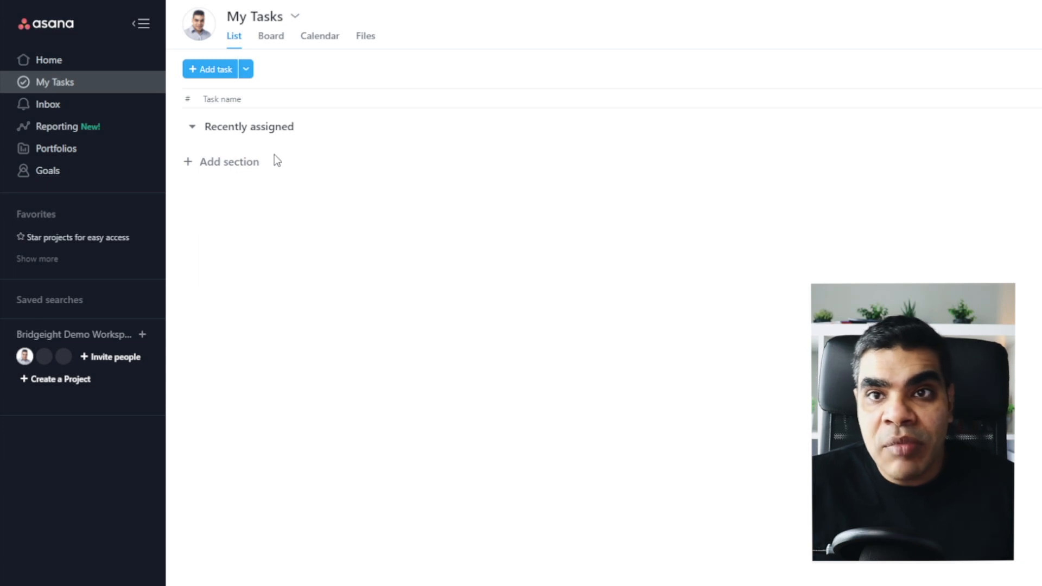
{"action": "left_click", "coordinate": [75, 108]}
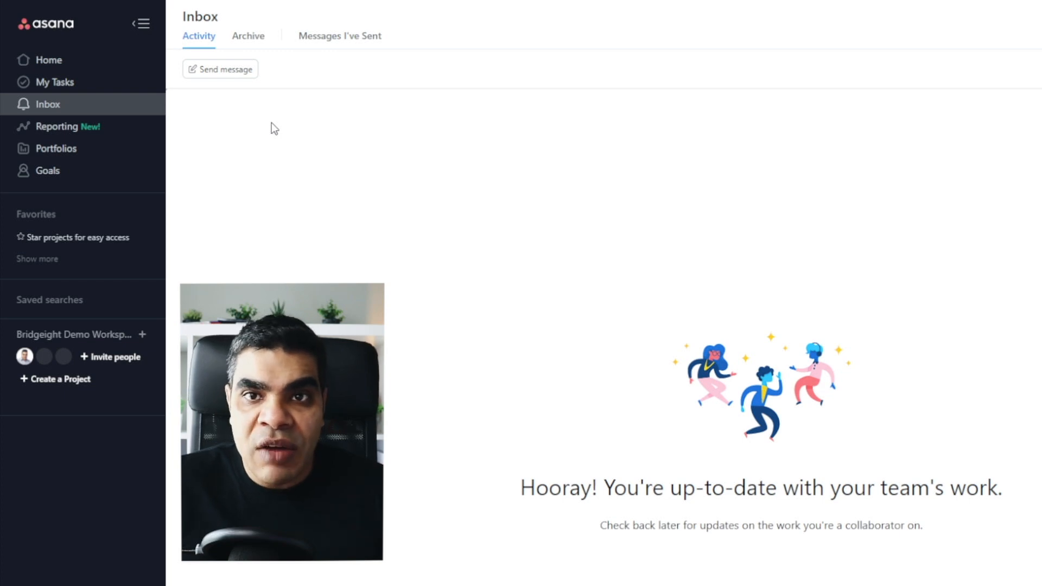
{"action": "left_click", "coordinate": [63, 131]}
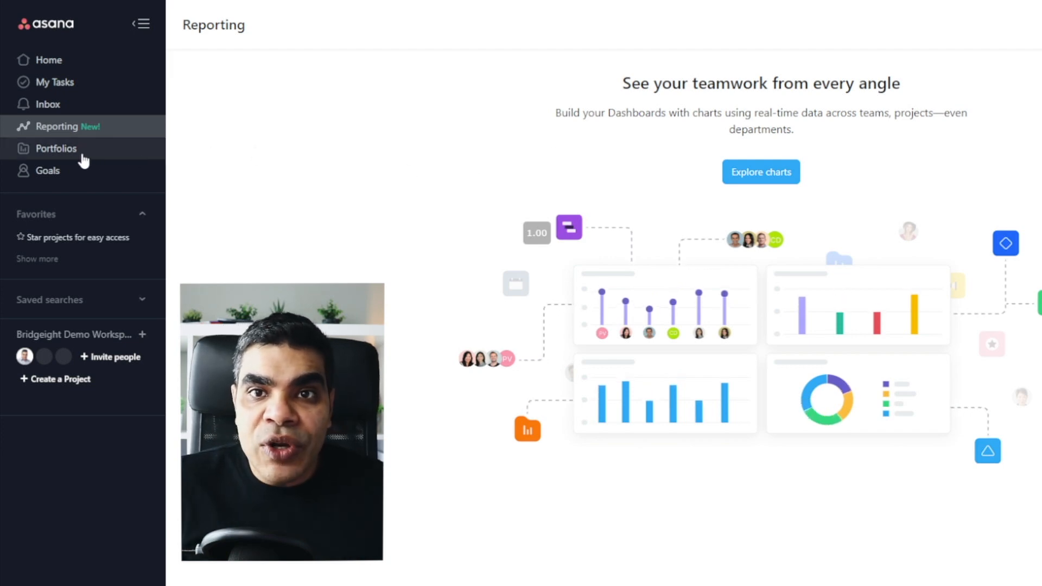
{"action": "left_click", "coordinate": [76, 173]}
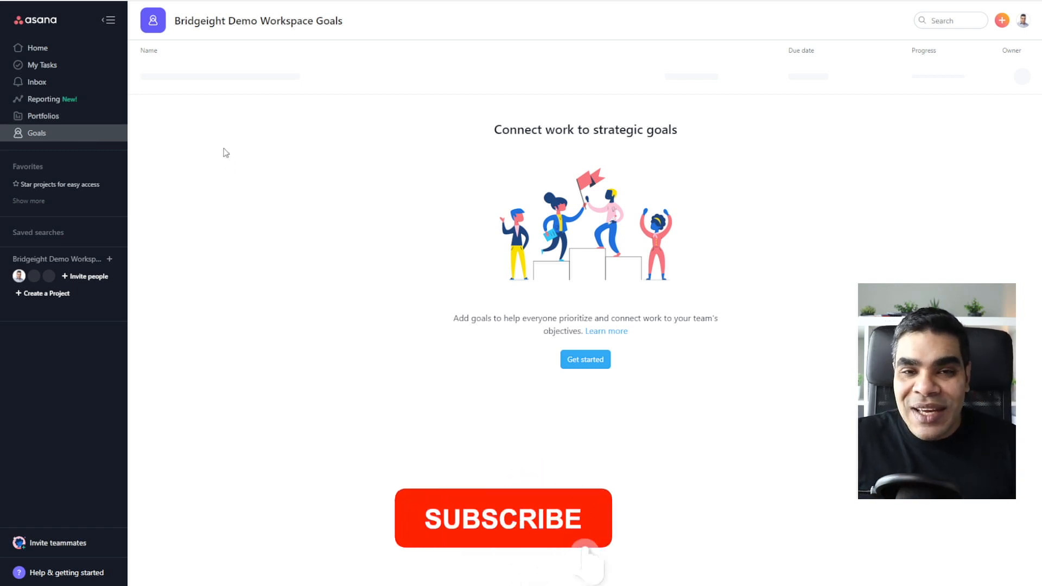
Open the Bridgeight Demo Workspace overview and examine its team description field and member invitation form, closing the form without sending
{"action": "left_click", "coordinate": [70, 266]}
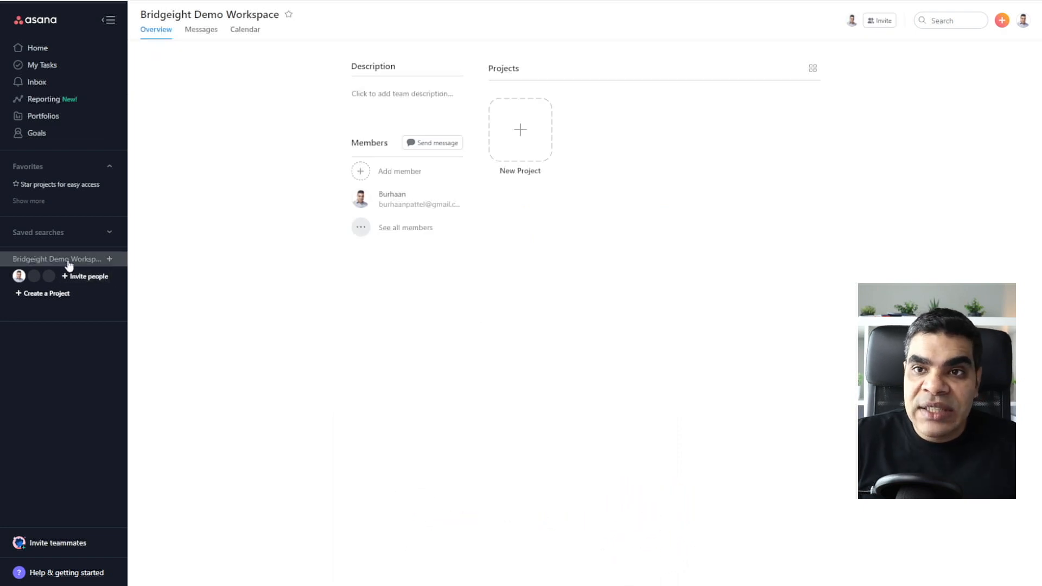
{"action": "left_click", "coordinate": [372, 93]}
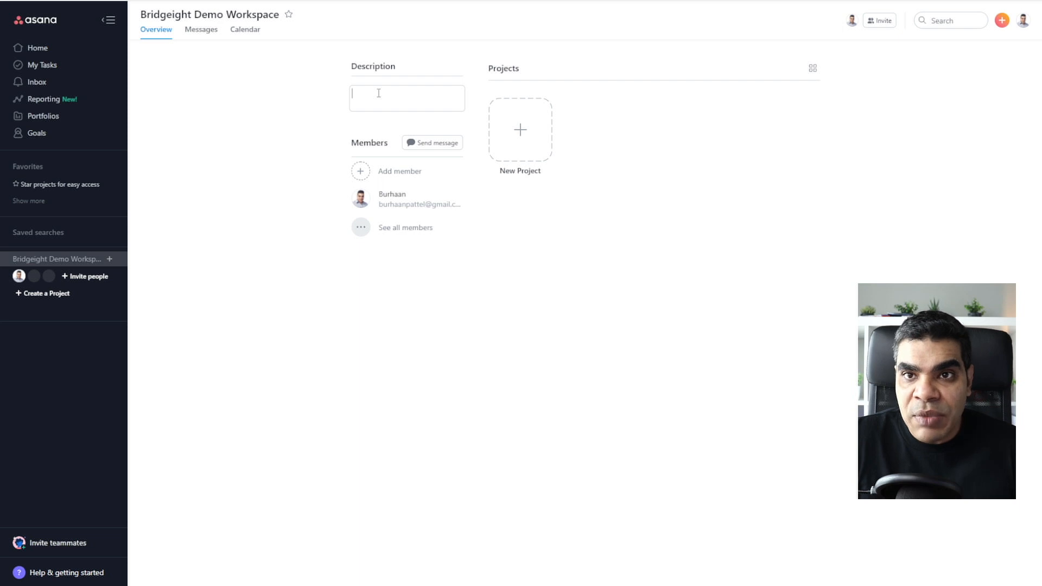
{"action": "left_click", "coordinate": [407, 172]}
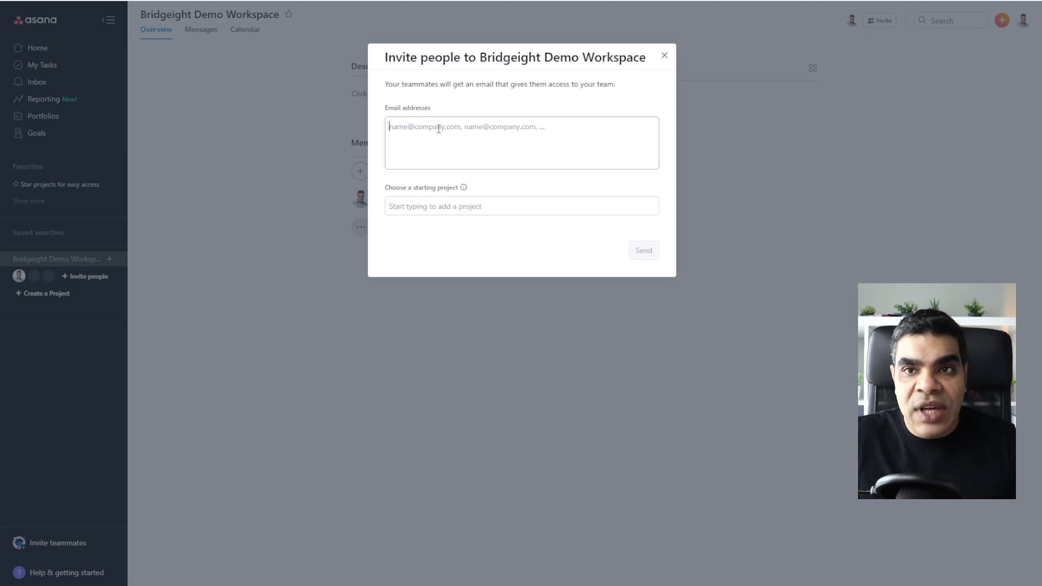
{"action": "left_click", "coordinate": [459, 209]}
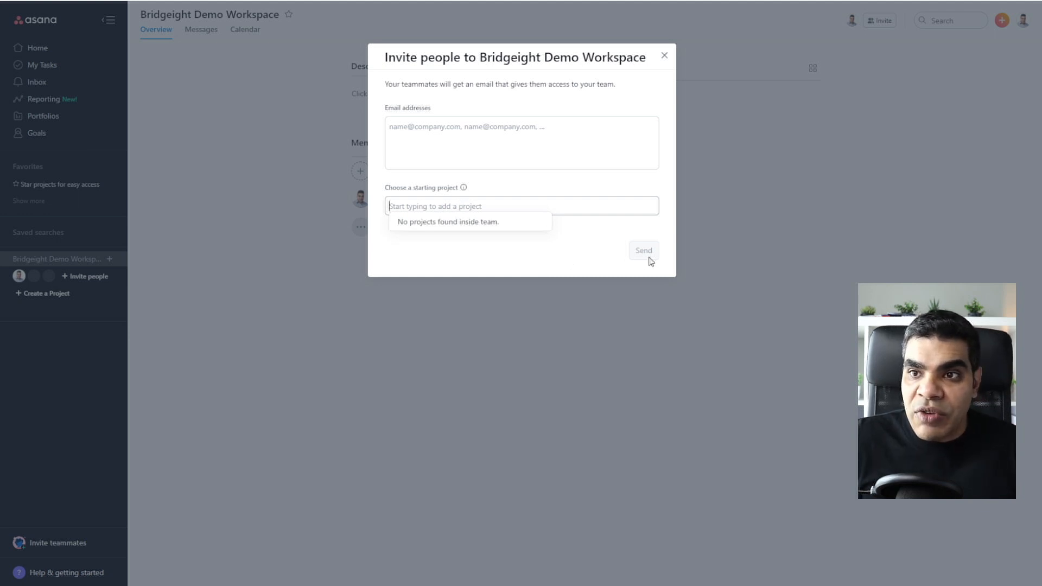
{"action": "left_click", "coordinate": [665, 55]}
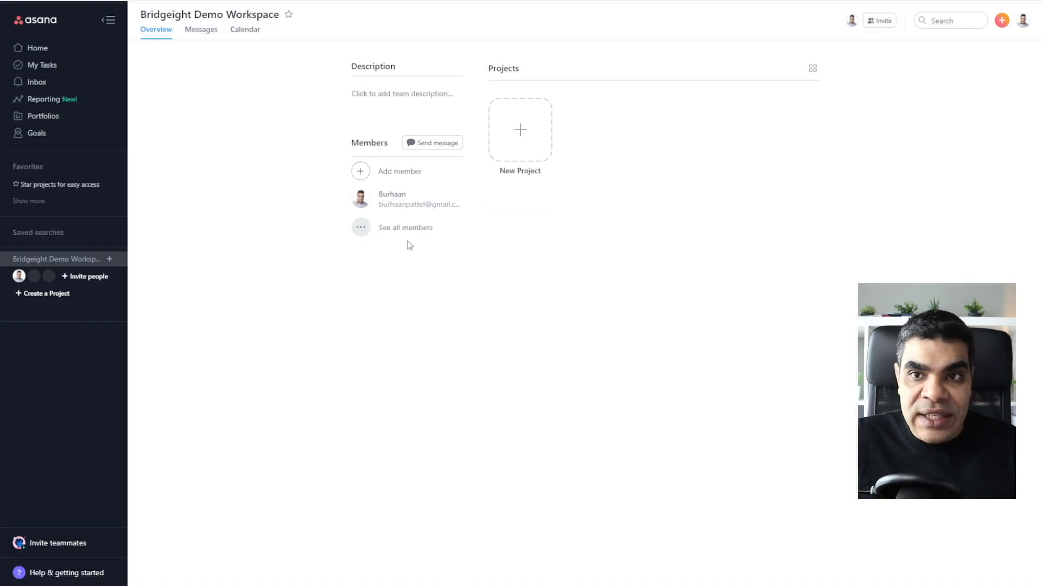
Start a new project from a template, filter the general templates by the Marketing type and open the Social Media Calendar template
{"action": "left_click", "coordinate": [521, 136]}
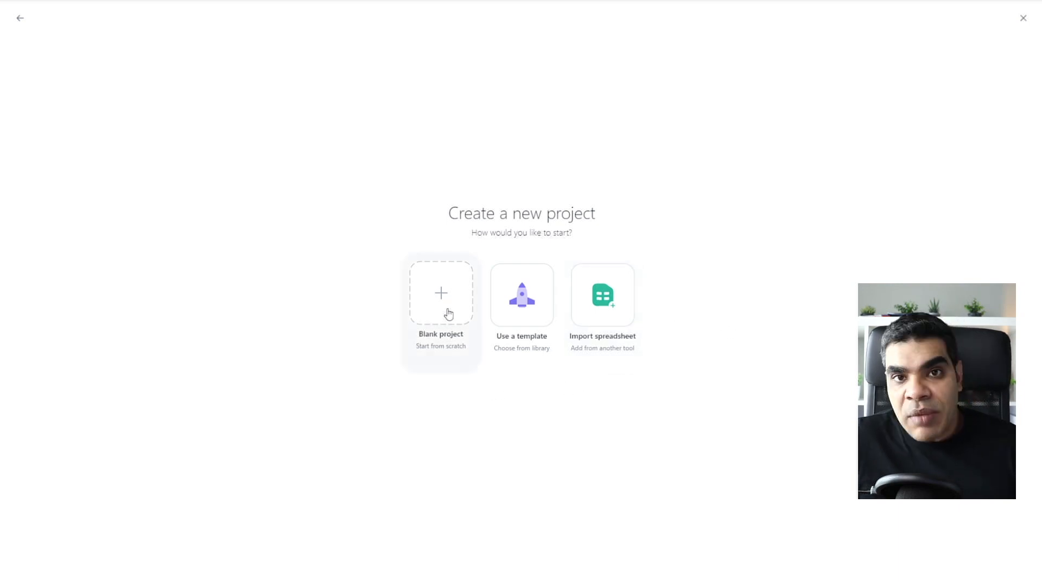
{"action": "left_click", "coordinate": [524, 320]}
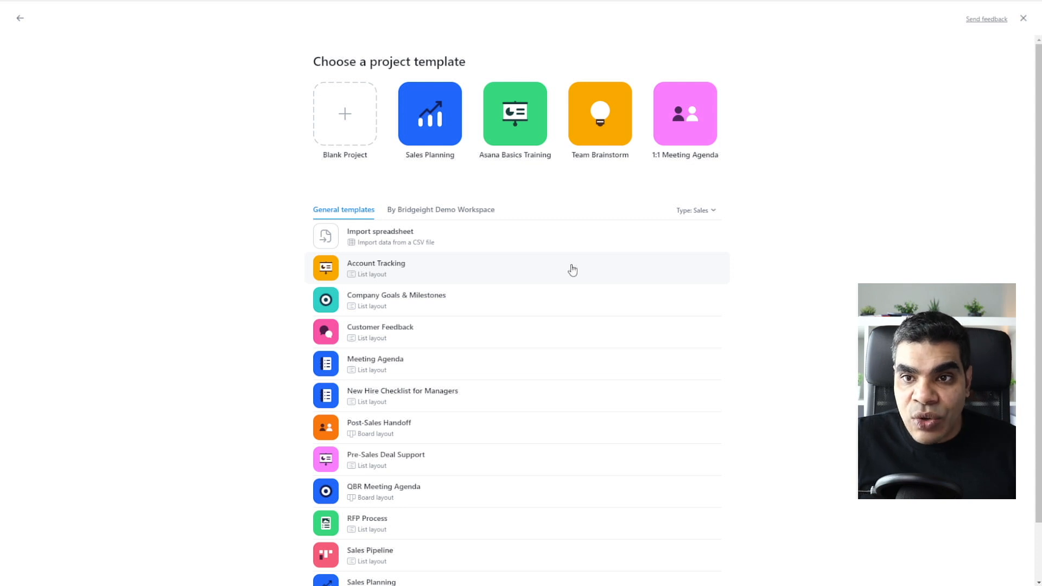
{"action": "scroll", "coordinate": [572, 270], "scroll_direction": "down", "scroll_amount": 2}
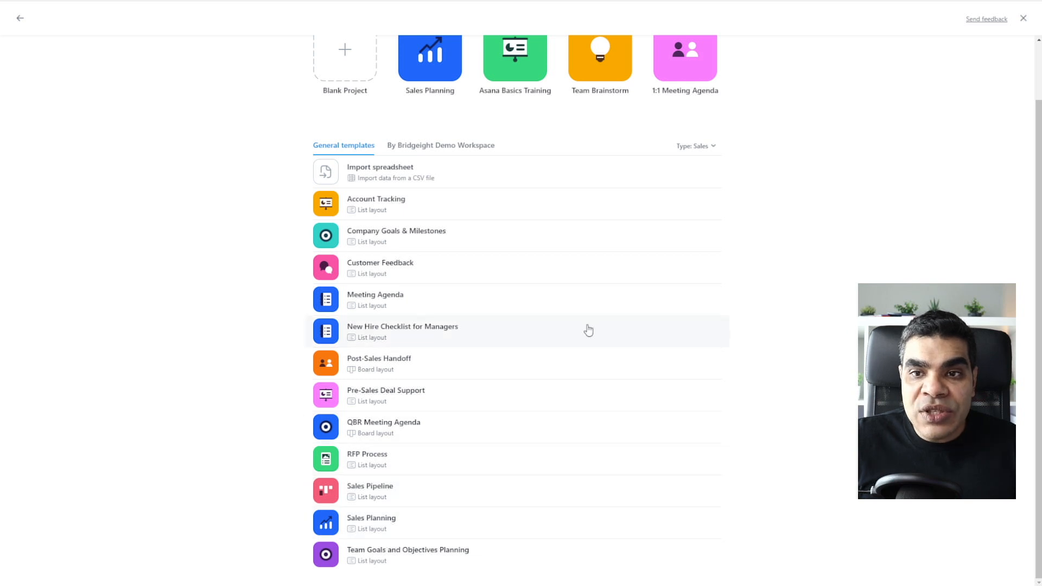
{"action": "left_click", "coordinate": [705, 145]}
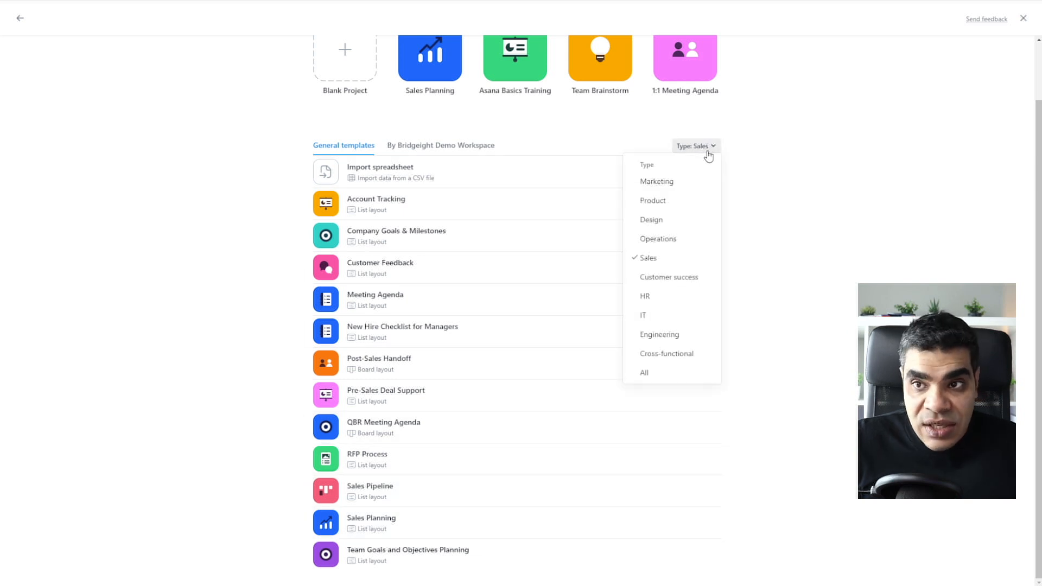
{"action": "left_click", "coordinate": [663, 186]}
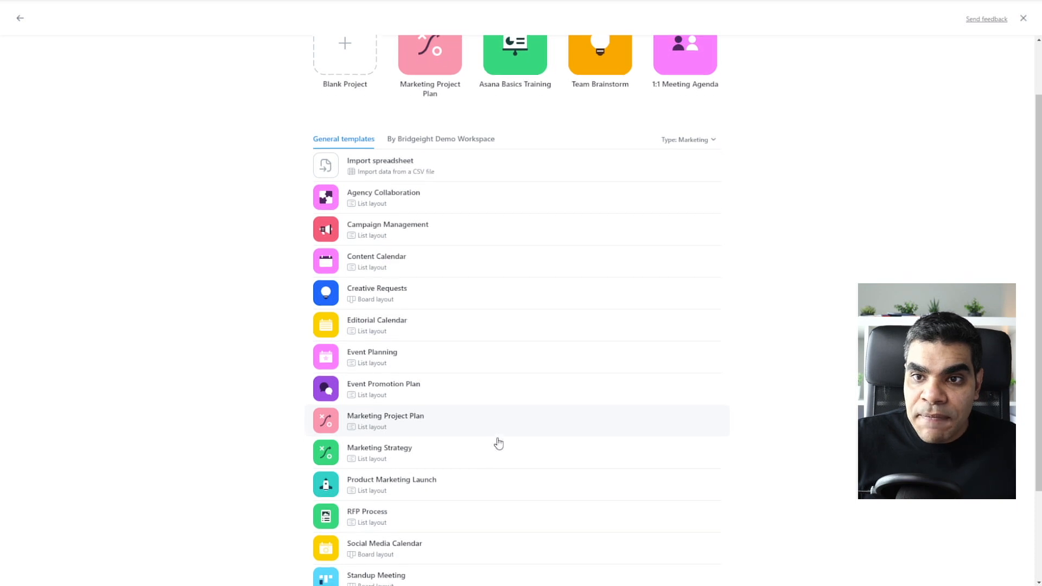
{"action": "scroll", "coordinate": [497, 443], "scroll_direction": "down", "scroll_amount": 2}
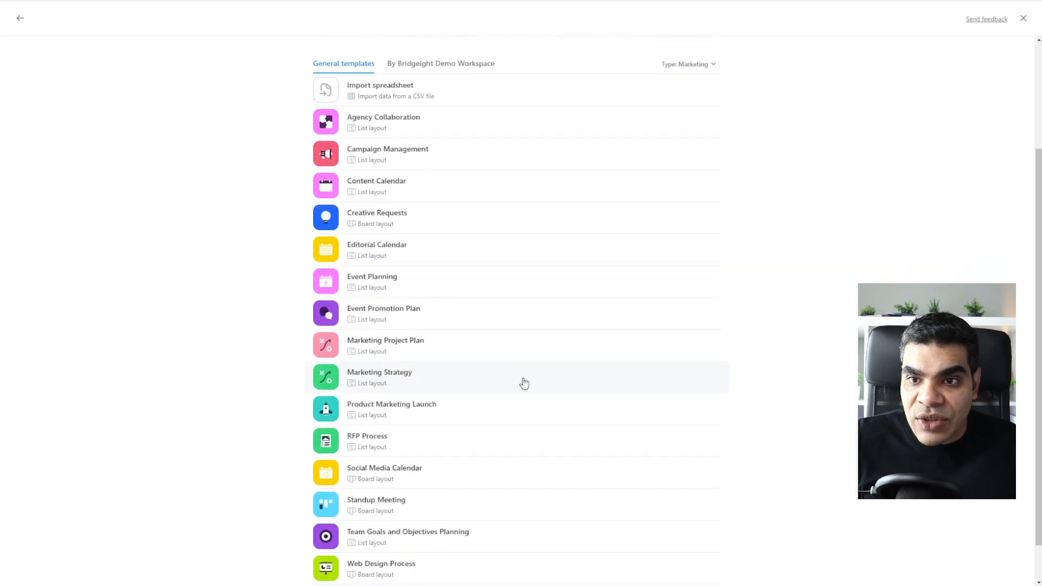
{"action": "scroll", "coordinate": [524, 384], "scroll_direction": "down", "scroll_amount": 2}
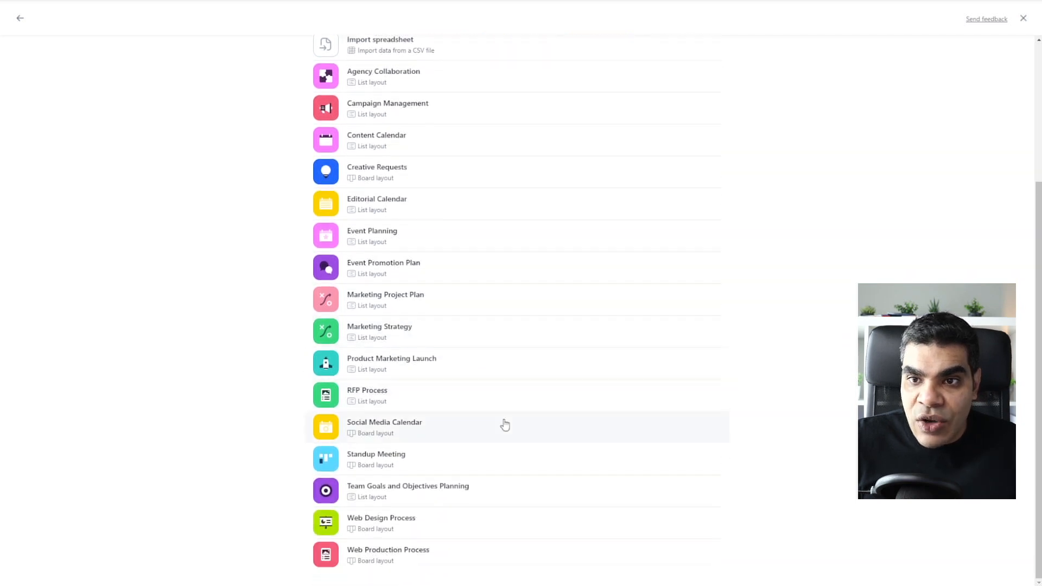
{"action": "left_click", "coordinate": [415, 428]}
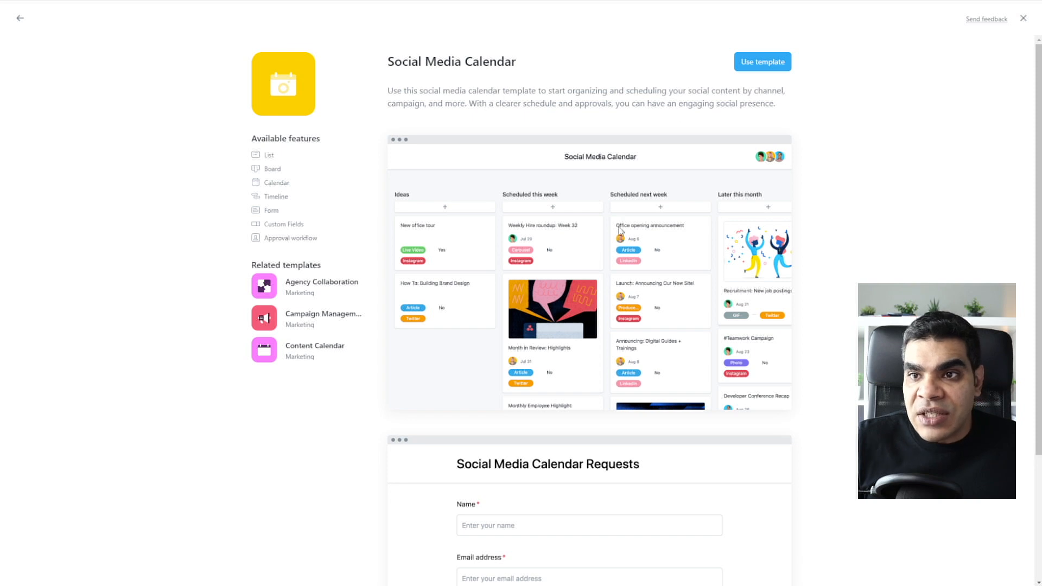
Examine the Social Media Calendar template's board preview, available features and request form
{"action": "scroll", "coordinate": [686, 252], "scroll_direction": "down", "scroll_amount": 3}
{"action": "scroll", "coordinate": [687, 252], "scroll_direction": "up", "scroll_amount": 3}
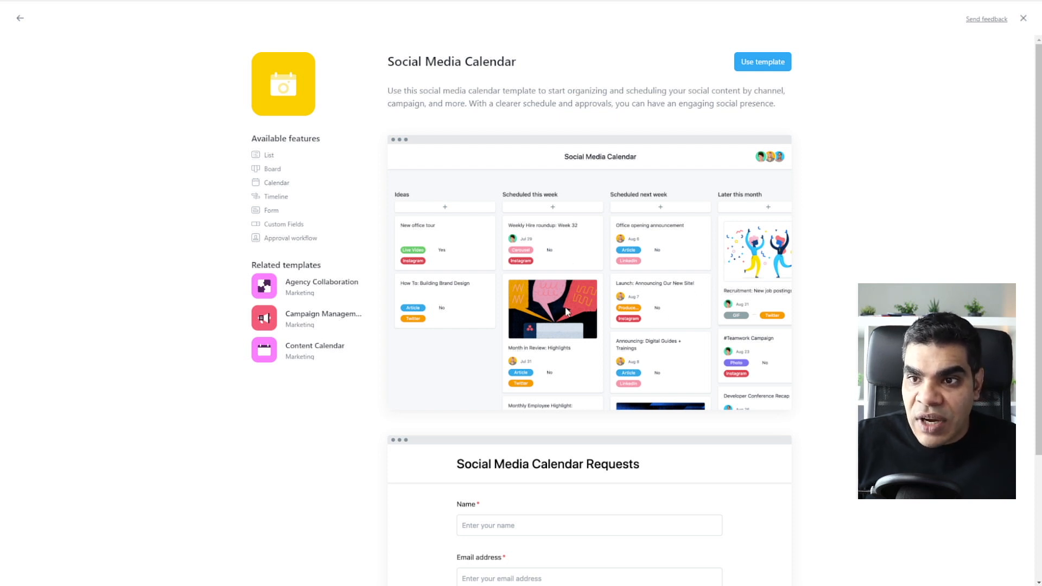
{"action": "scroll", "coordinate": [566, 313], "scroll_direction": "down", "scroll_amount": 3}
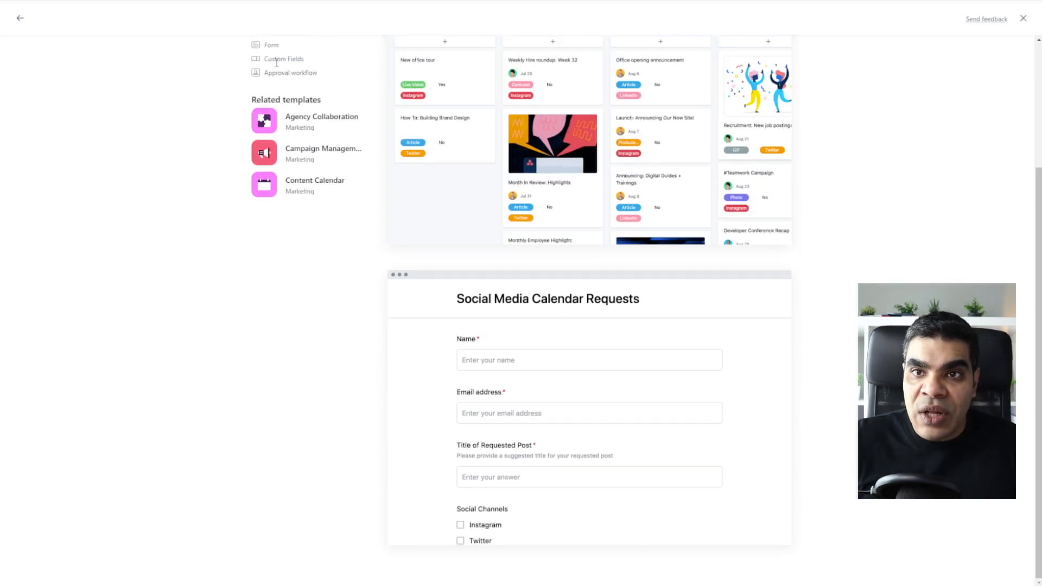
{"action": "scroll", "coordinate": [285, 62], "scroll_direction": "up", "scroll_amount": 2}
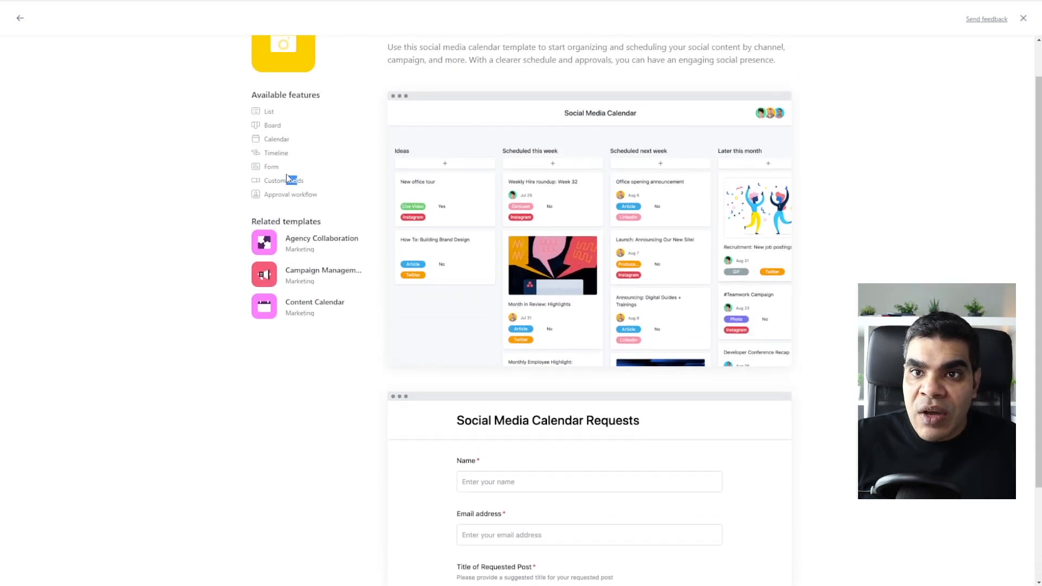
{"action": "double_click", "coordinate": [272, 167]}
{"action": "scroll", "coordinate": [597, 366], "scroll_direction": "down", "scroll_amount": 2}
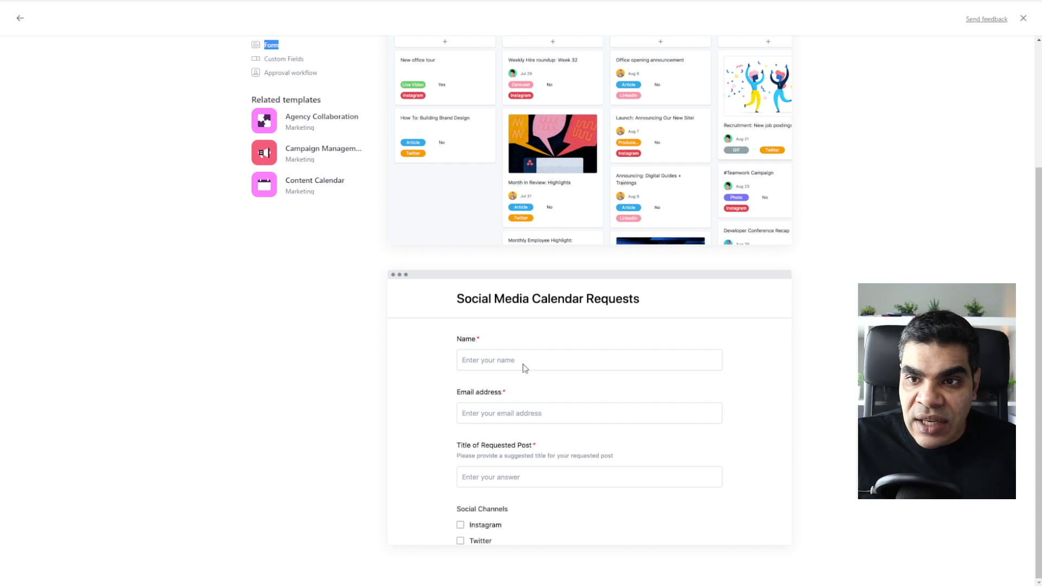
{"action": "scroll", "coordinate": [524, 367], "scroll_direction": "up", "scroll_amount": 3}
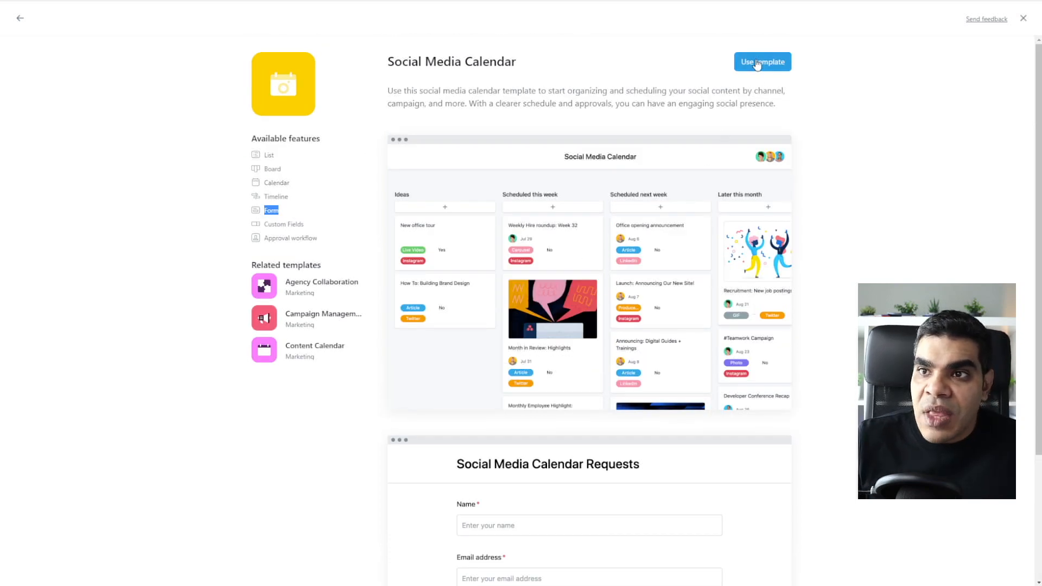
Use the template with the project name Social Media Calendar and privacy set to public to Bridgeight Demo Workspace, and proceed to scheduling
{"action": "left_click", "coordinate": [773, 63]}
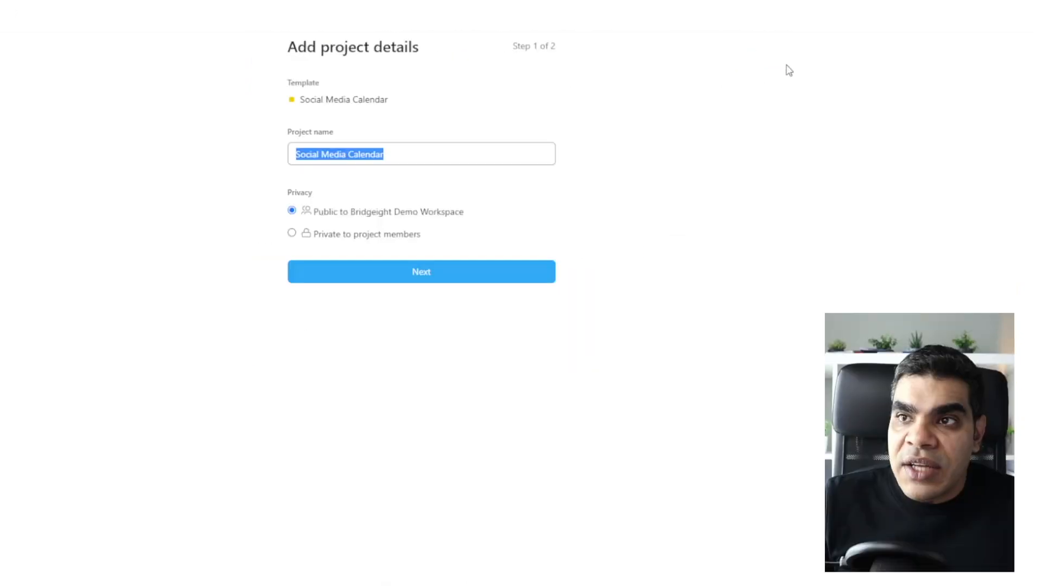
{"action": "left_click", "coordinate": [401, 148]}
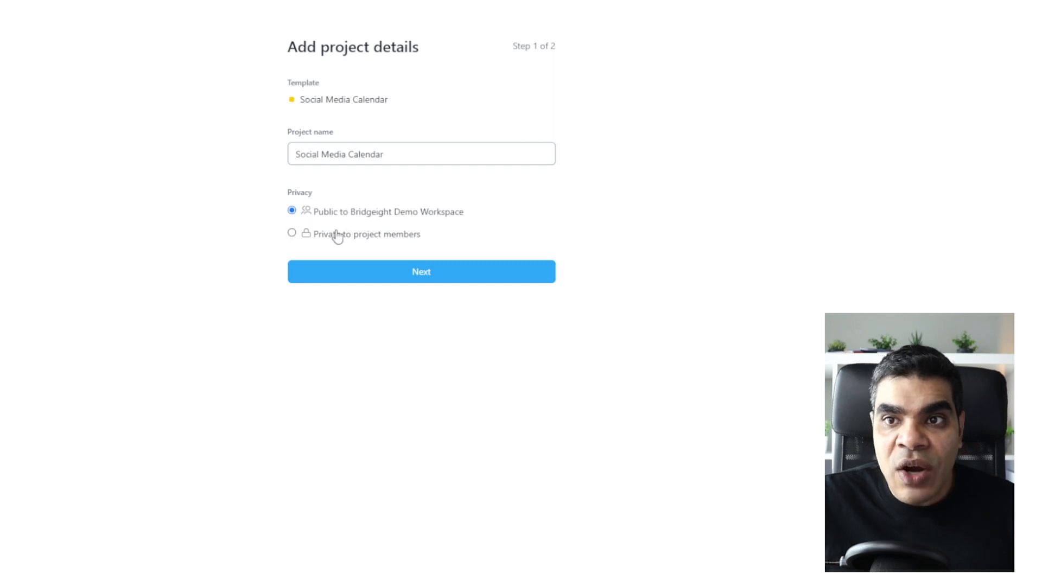
{"action": "left_click", "coordinate": [364, 236]}
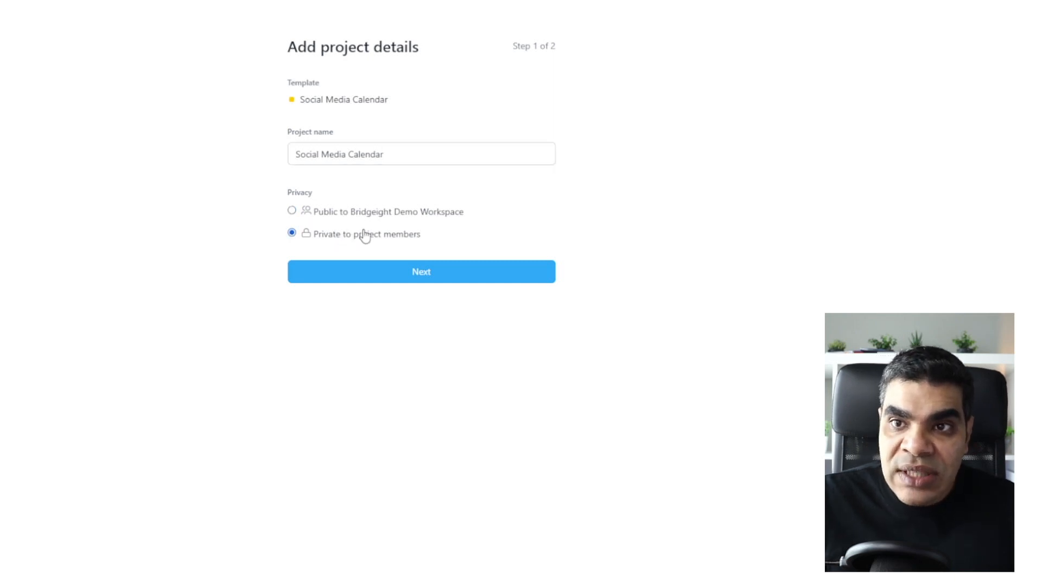
{"action": "left_click", "coordinate": [372, 217]}
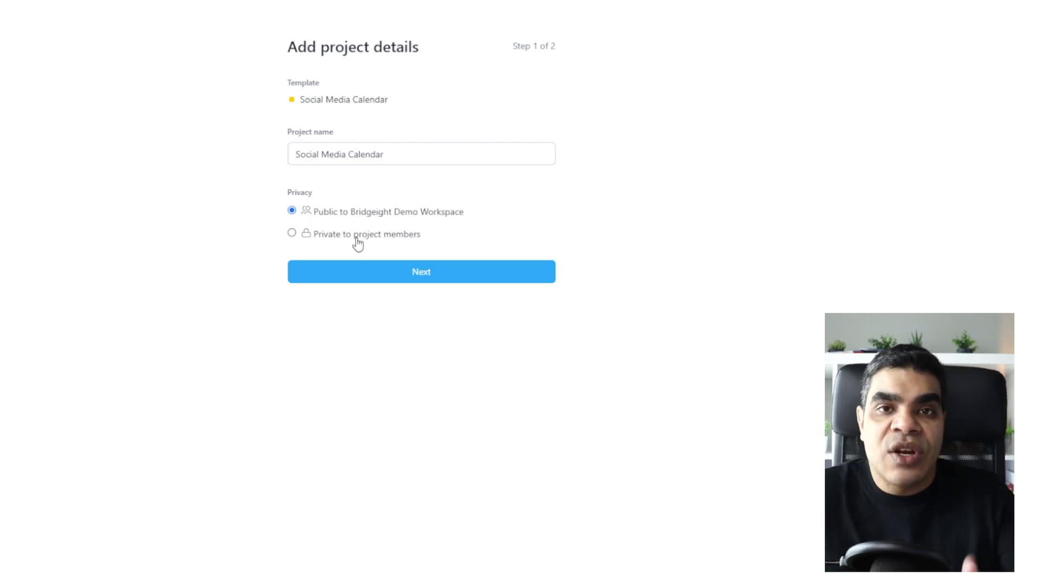
{"action": "left_click", "coordinate": [385, 270]}
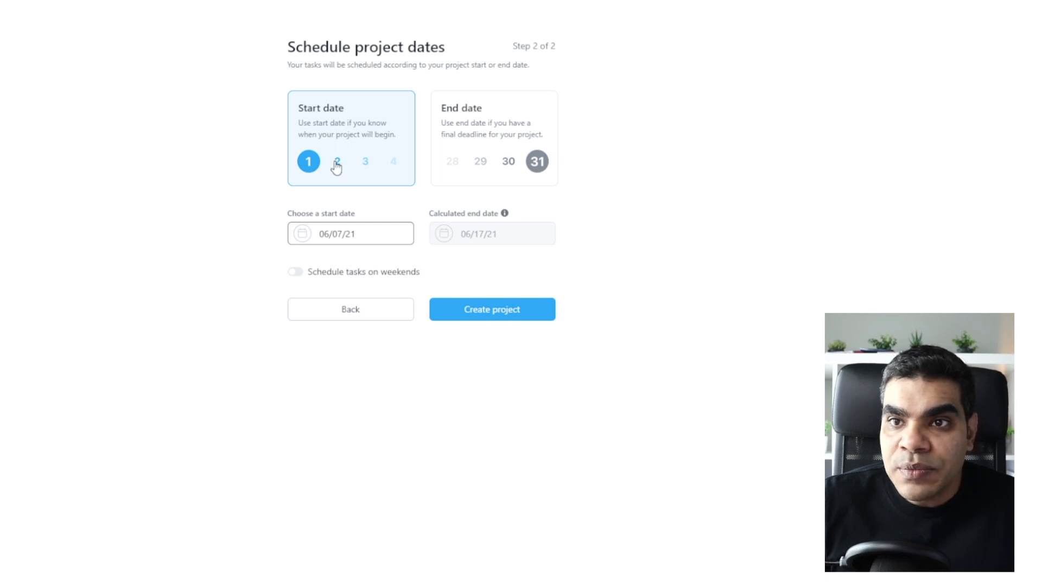
Schedule the project by start date, set to 06/14/21, and create the project
{"action": "left_click", "coordinate": [344, 234]}
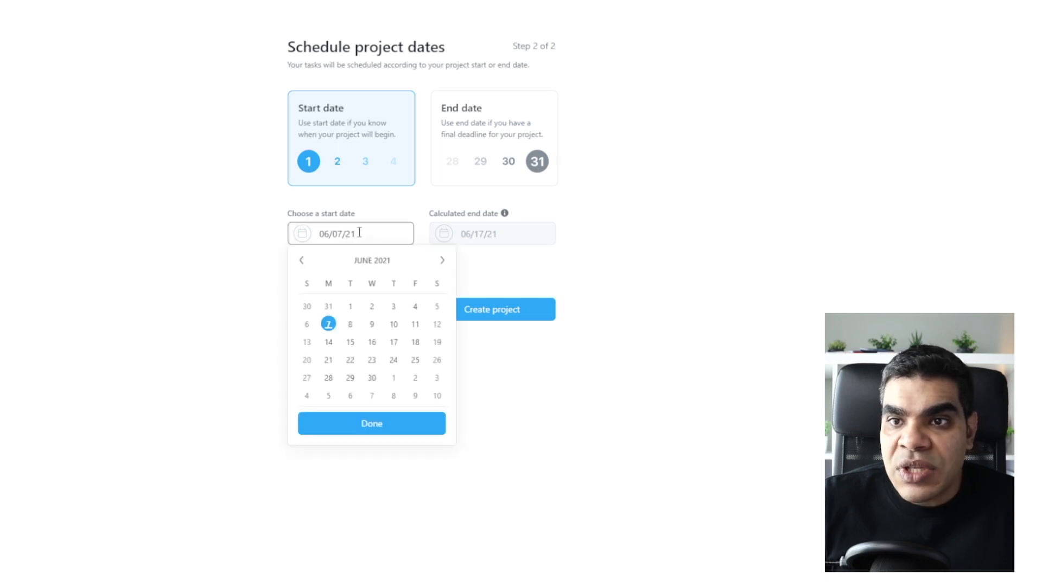
{"action": "left_click", "coordinate": [328, 342]}
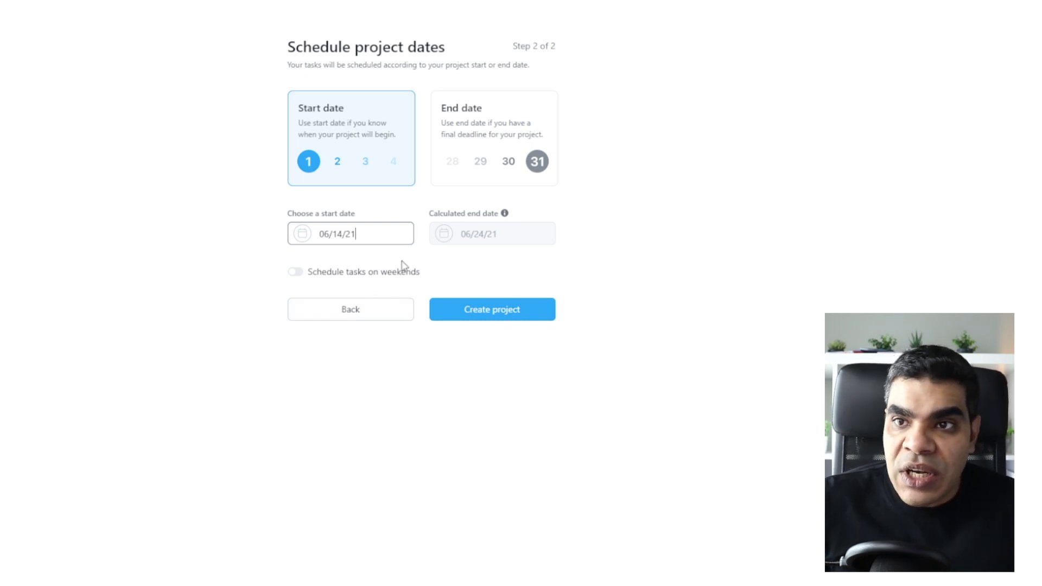
{"action": "left_click", "coordinate": [471, 164]}
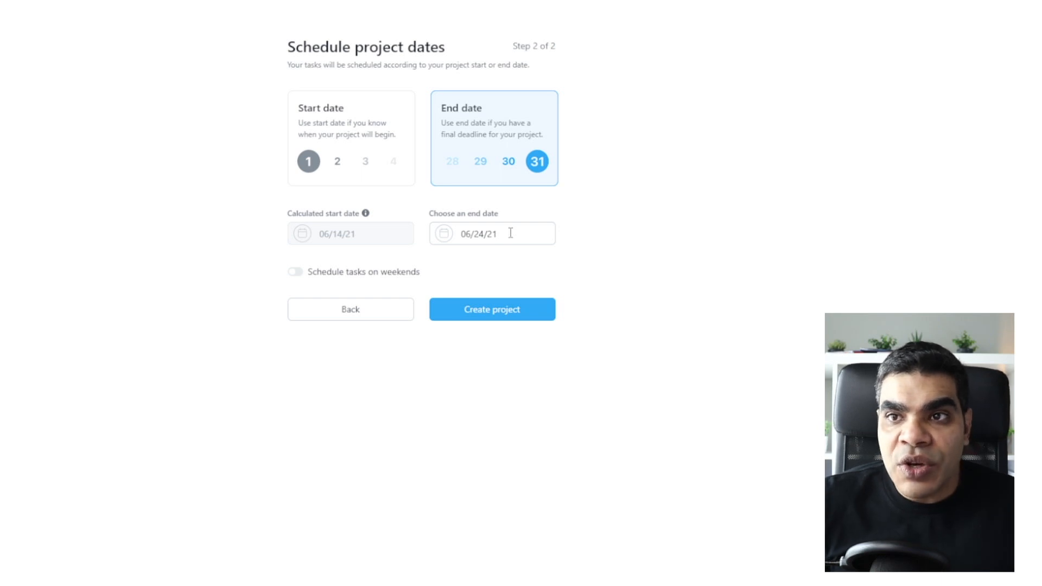
{"action": "left_click", "coordinate": [337, 152]}
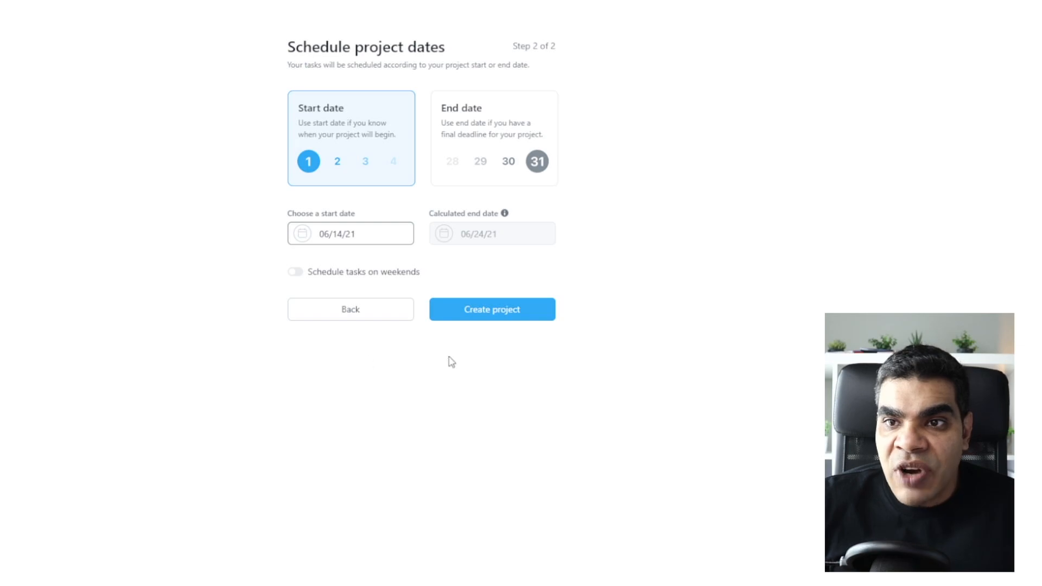
{"action": "left_click", "coordinate": [495, 310]}
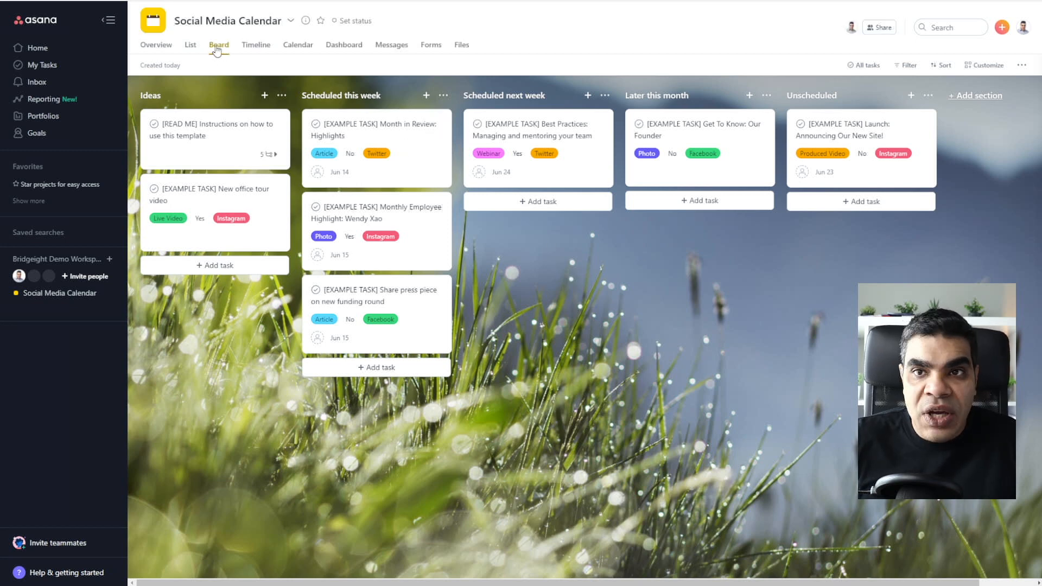
View the new Social Media Calendar project's tasks as a list and its overview page
{"action": "left_click", "coordinate": [189, 51]}
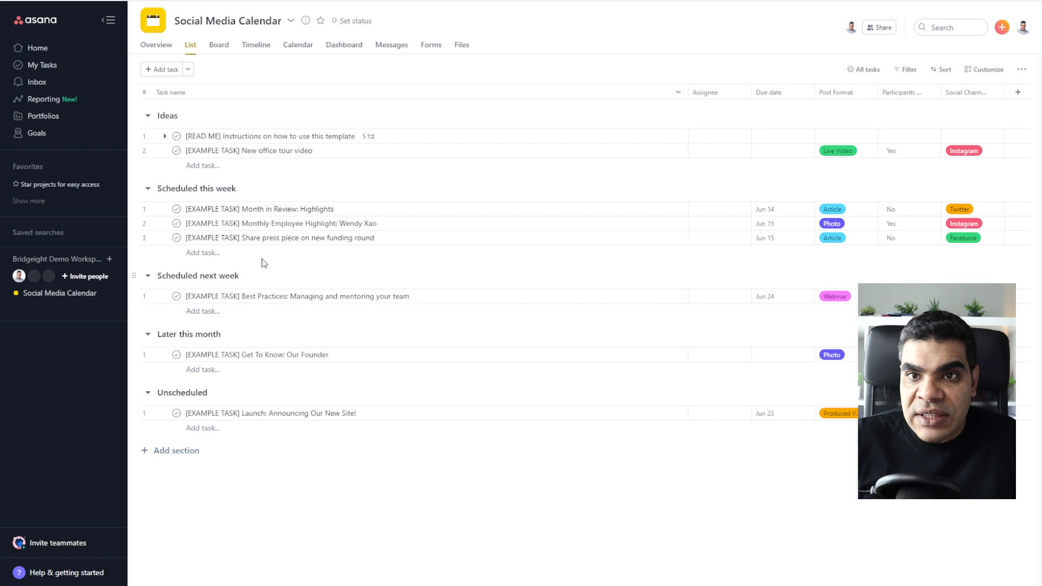
{"action": "left_click", "coordinate": [146, 54]}
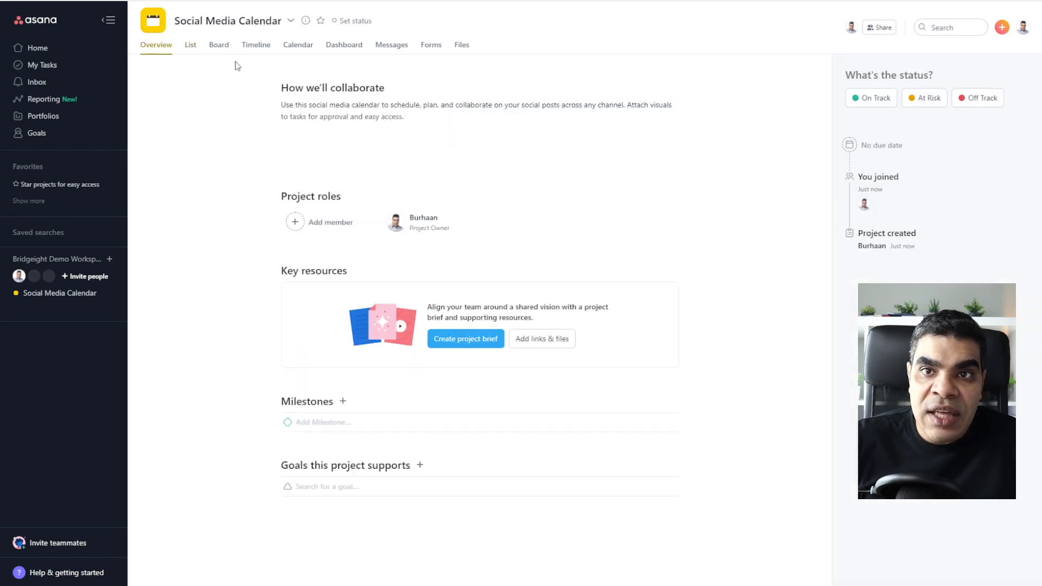
View the project's collaboration description and blank project brief, and read the template instructions task in the board's Ideas section
{"action": "left_click", "coordinate": [353, 110]}
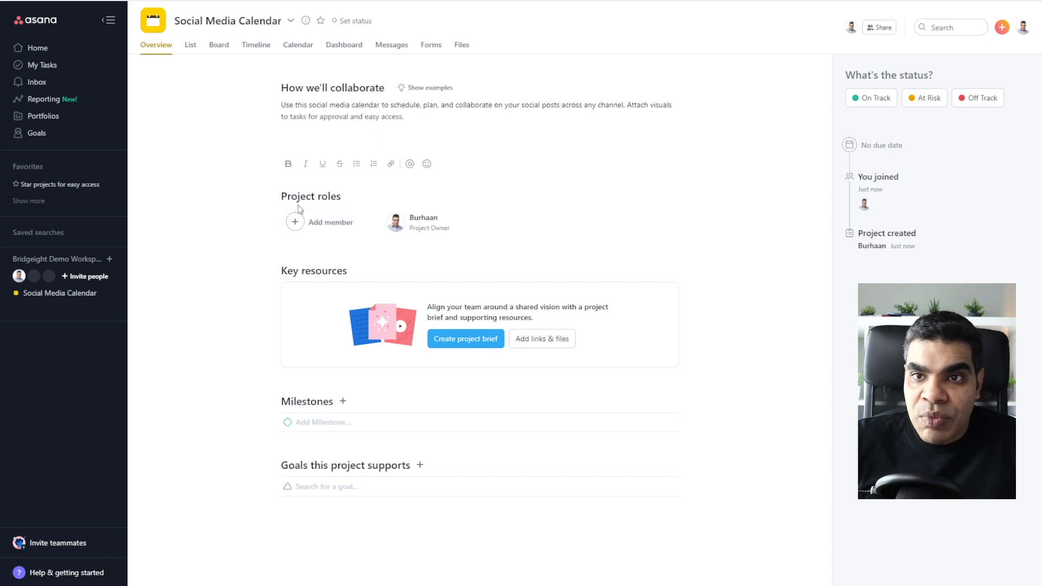
{"action": "left_click", "coordinate": [461, 340]}
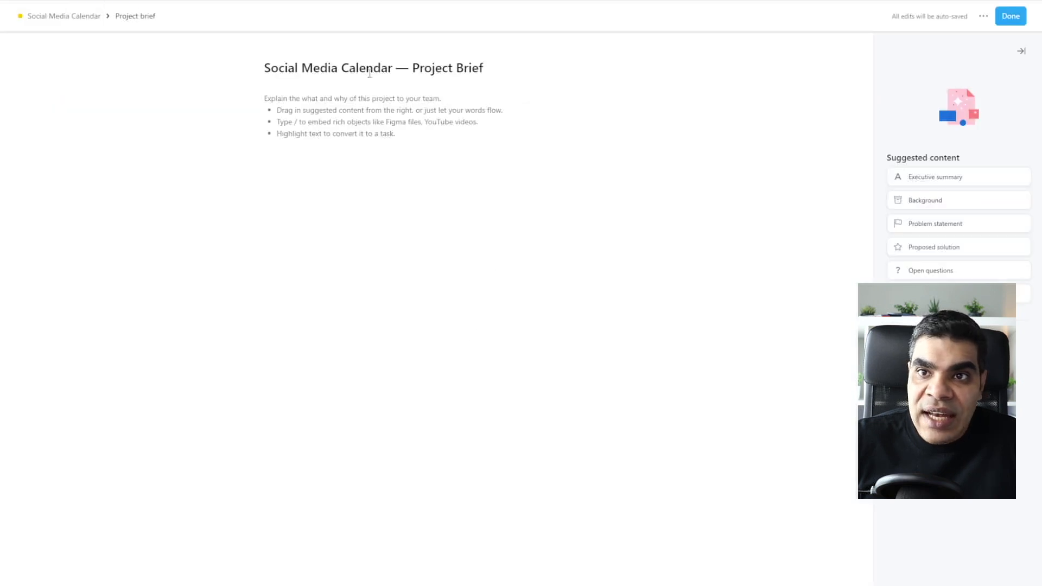
{"action": "left_click", "coordinate": [90, 16]}
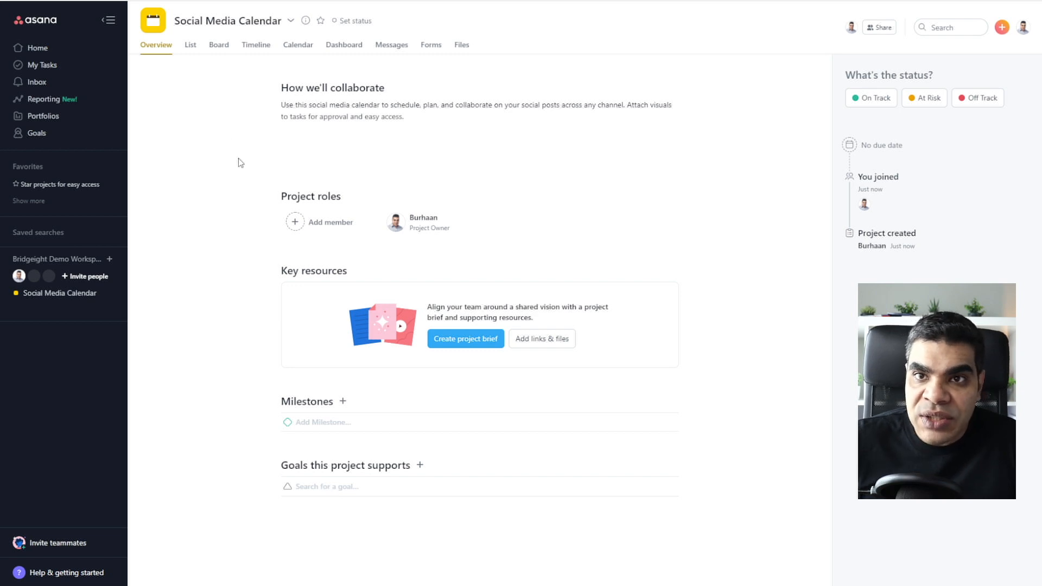
{"action": "left_click", "coordinate": [217, 47]}
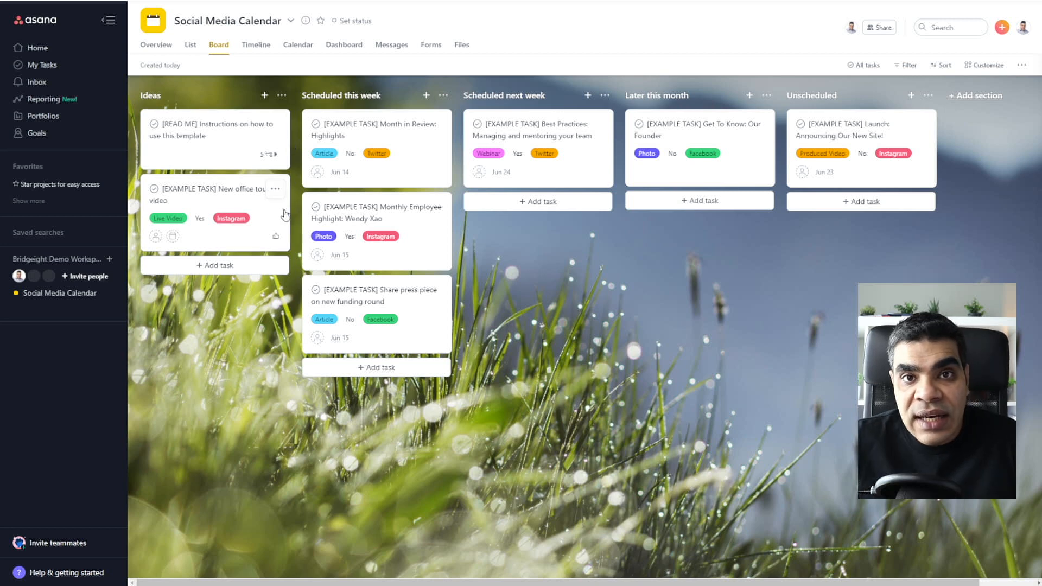
{"action": "left_click", "coordinate": [207, 137]}
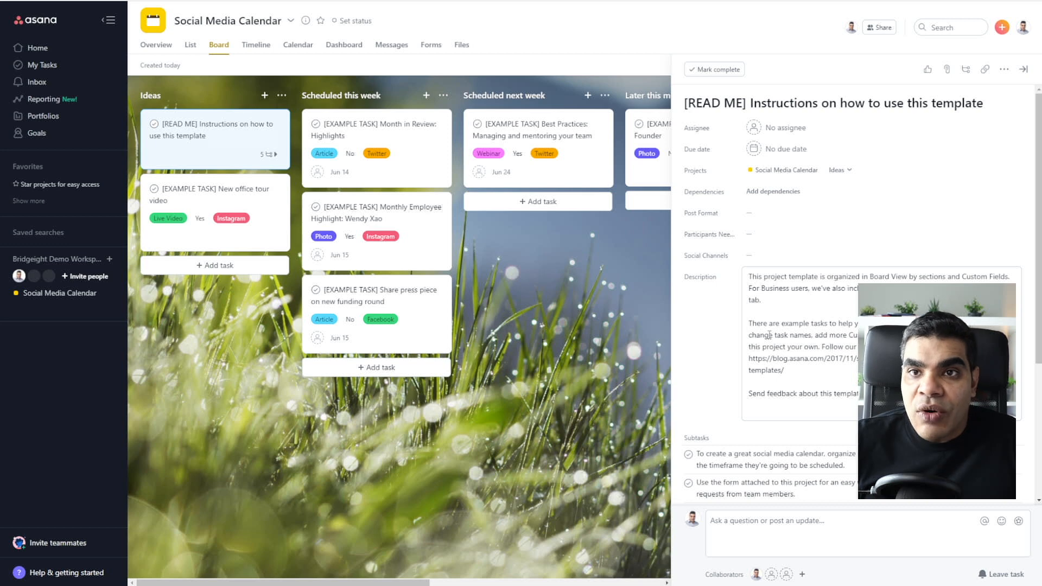
Examine the project's request form, including the Post format drop-down options and the audience question's settings
{"action": "left_click", "coordinate": [432, 47]}
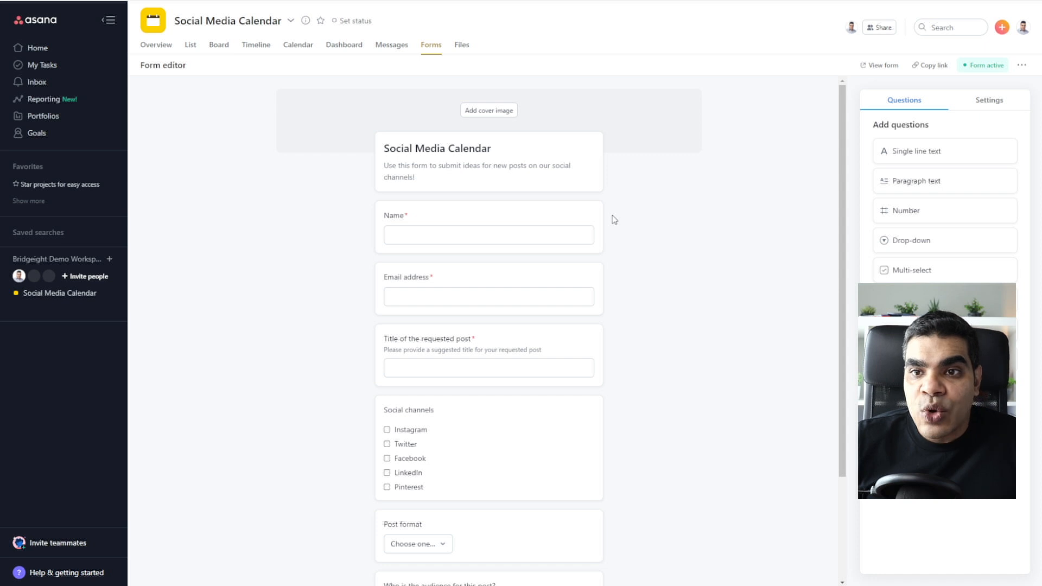
{"action": "scroll", "coordinate": [613, 219], "scroll_direction": "down", "scroll_amount": 3}
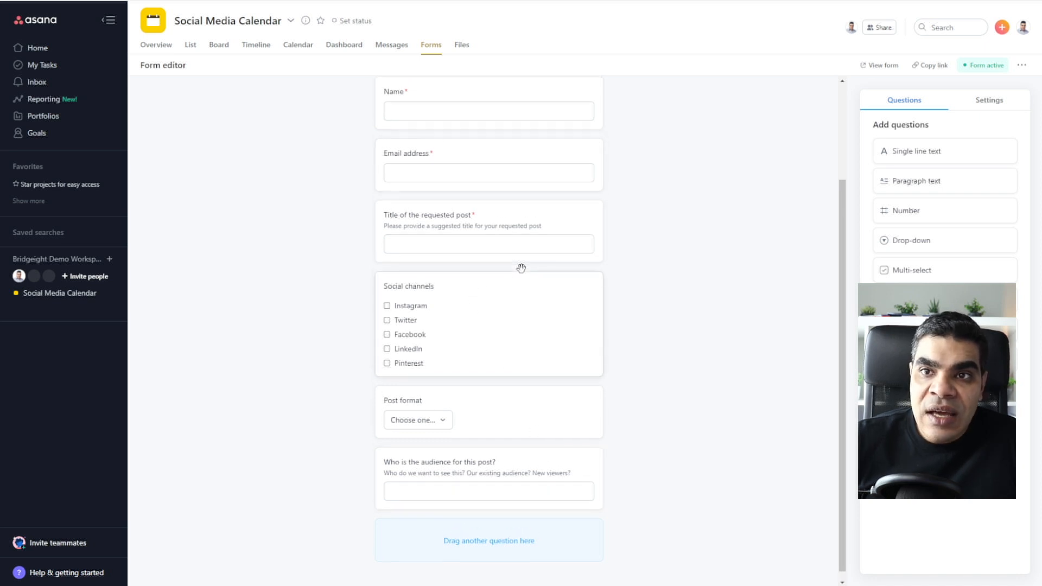
{"action": "scroll", "coordinate": [521, 269], "scroll_direction": "up", "scroll_amount": 3}
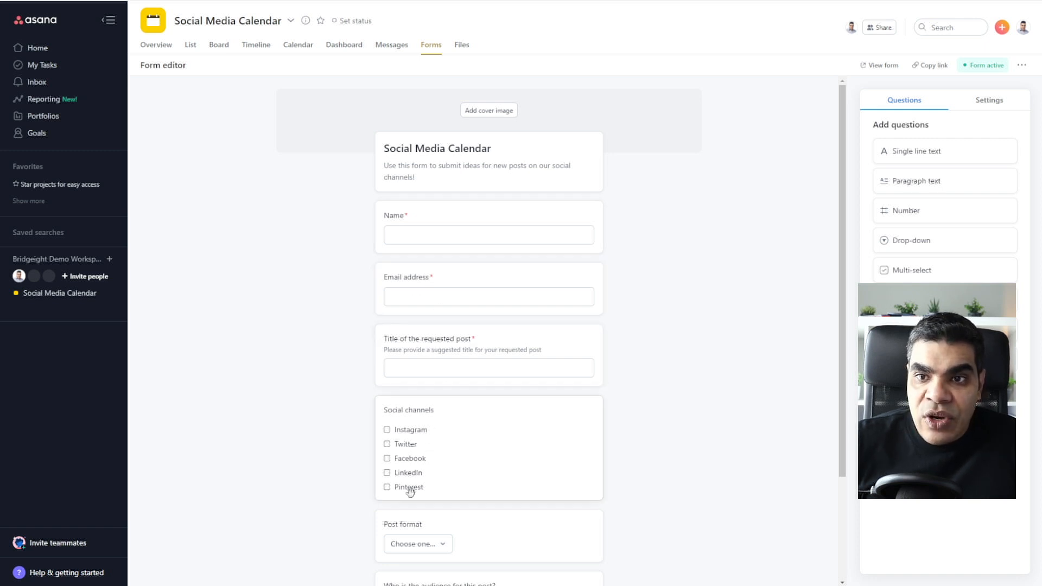
{"action": "scroll", "coordinate": [467, 467], "scroll_direction": "down", "scroll_amount": 3}
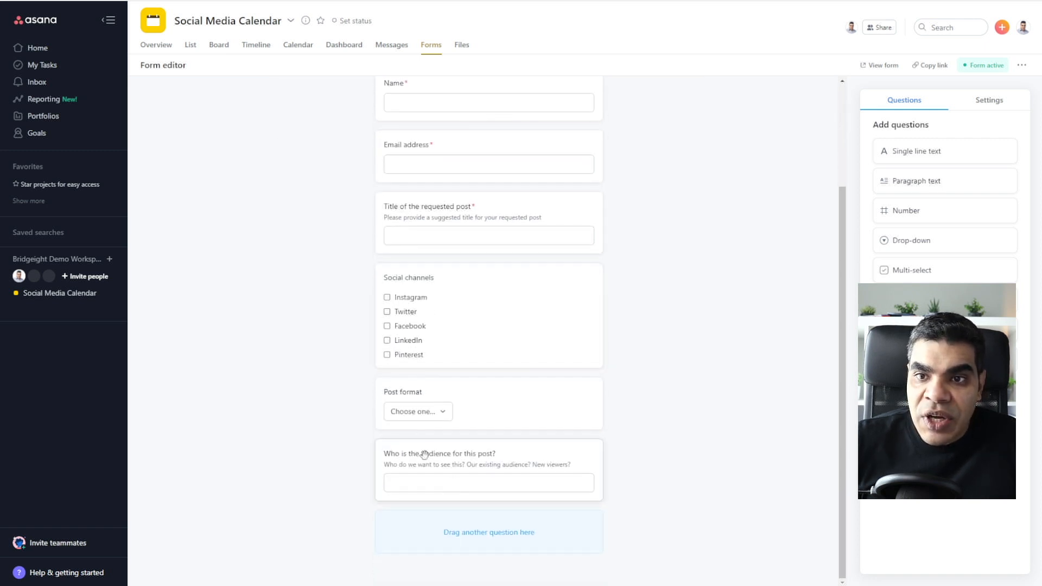
{"action": "left_click", "coordinate": [441, 412]}
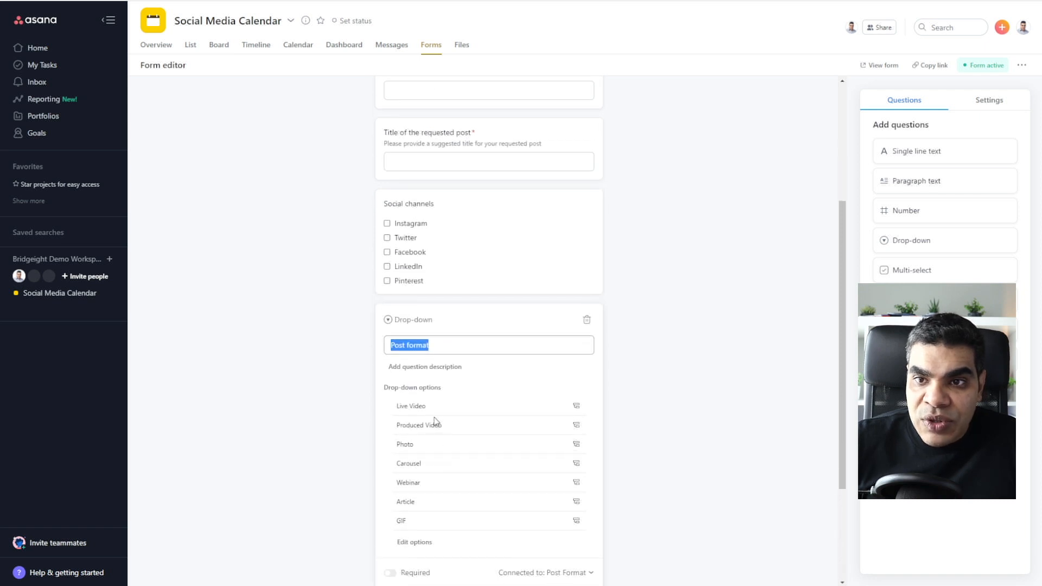
{"action": "scroll", "coordinate": [434, 413], "scroll_direction": "down", "scroll_amount": 1}
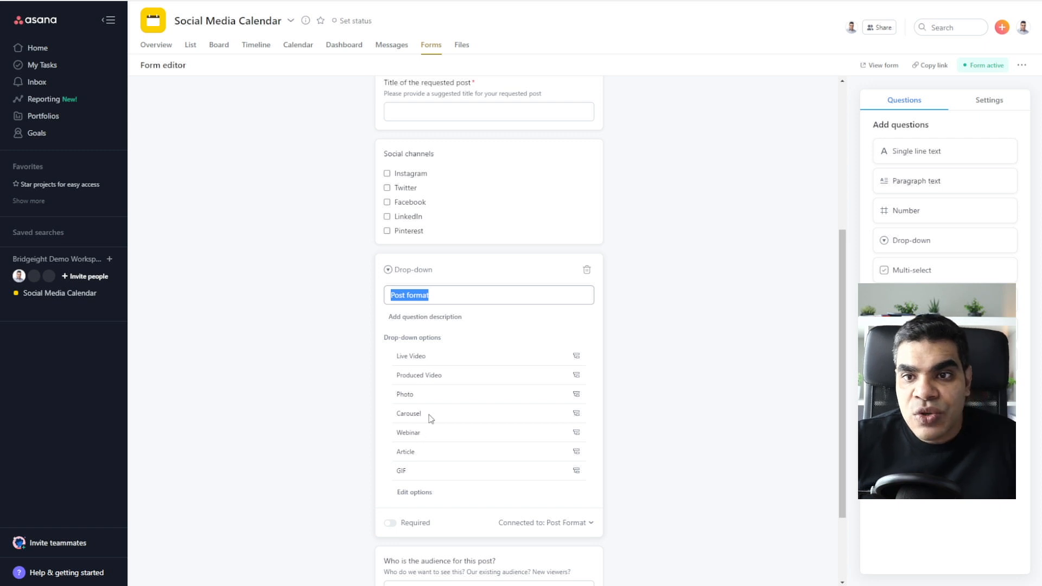
{"action": "scroll", "coordinate": [425, 422], "scroll_direction": "down", "scroll_amount": 2}
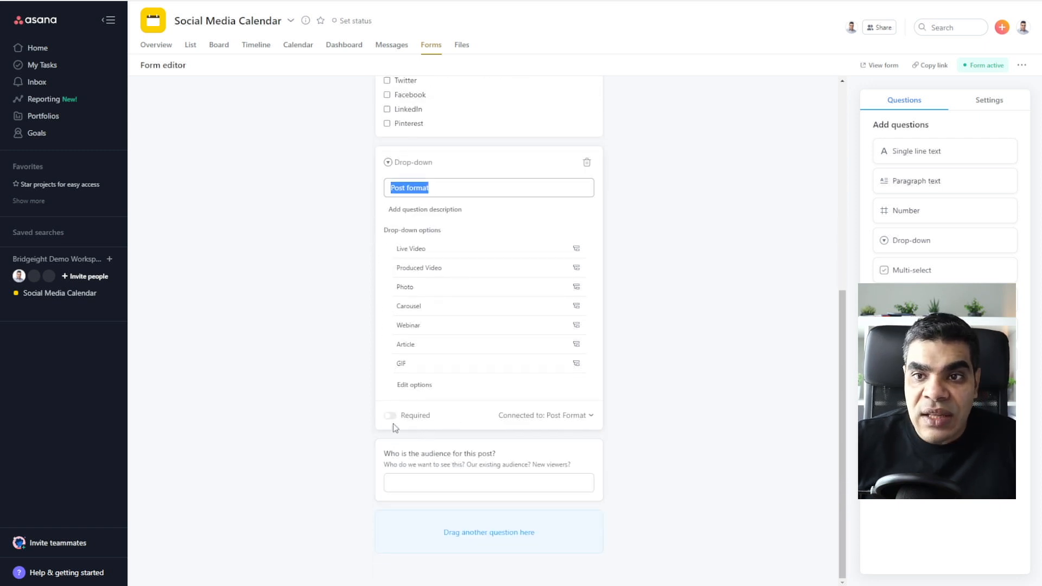
{"action": "left_click", "coordinate": [480, 482]}
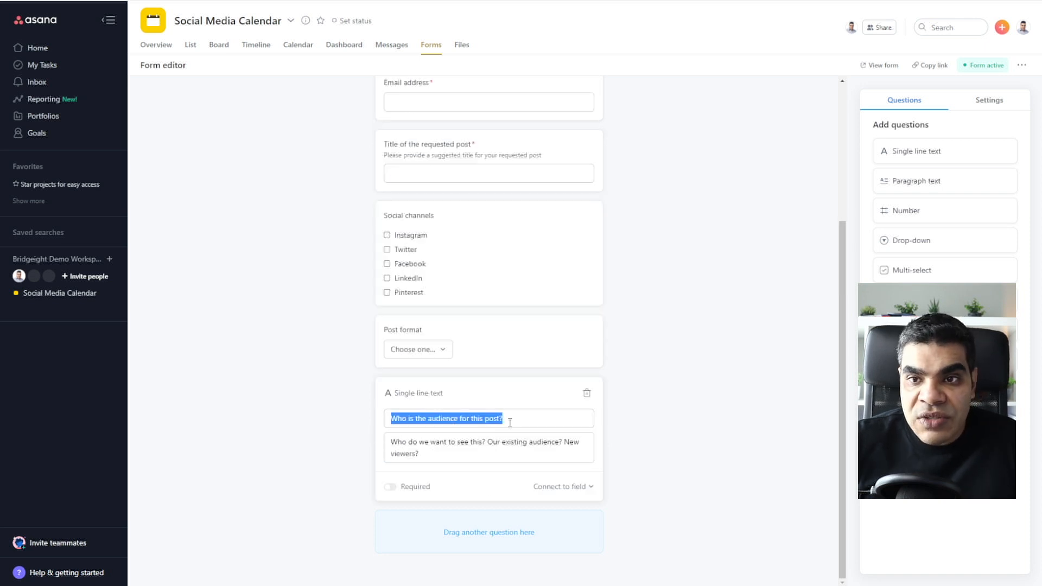
{"action": "left_click", "coordinate": [661, 390]}
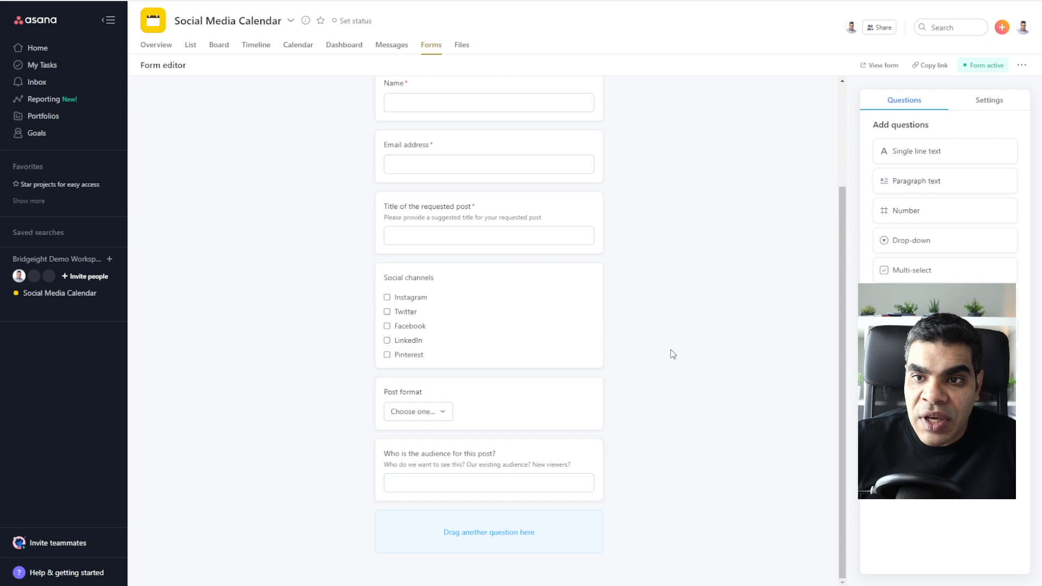
{"action": "scroll", "coordinate": [673, 350], "scroll_direction": "up", "scroll_amount": 2}
{"action": "scroll", "coordinate": [673, 351], "scroll_direction": "up", "scroll_amount": 1}
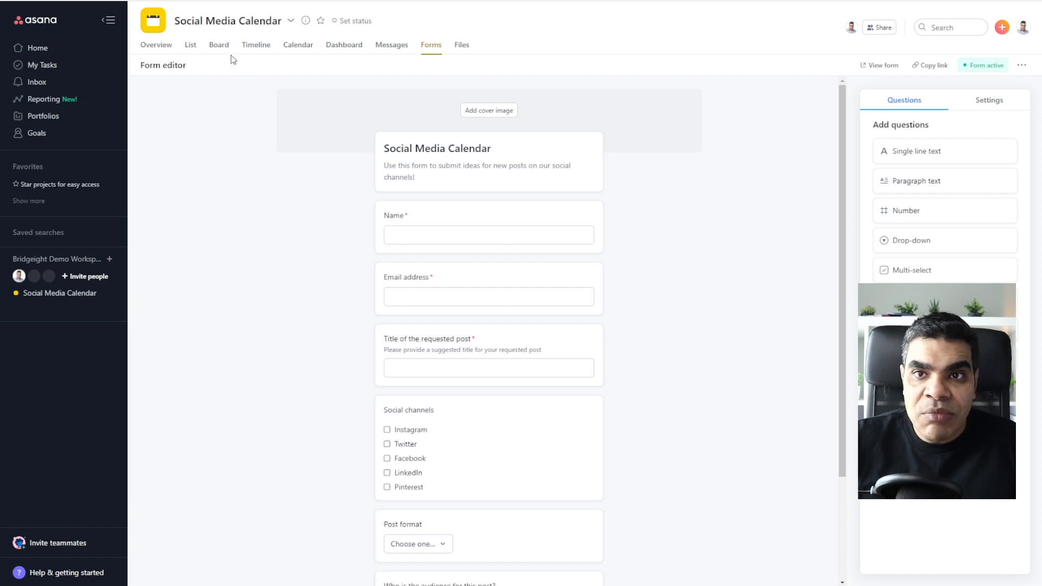
Add a task named IG Carousel to the Ideas section of the project board
{"action": "left_click", "coordinate": [218, 53]}
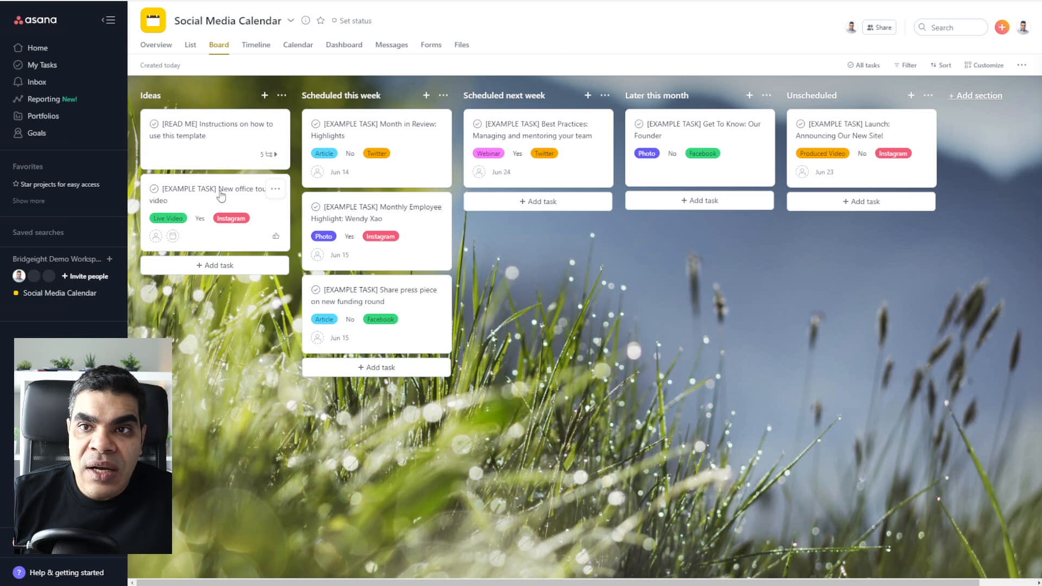
{"action": "left_click", "coordinate": [206, 264]}
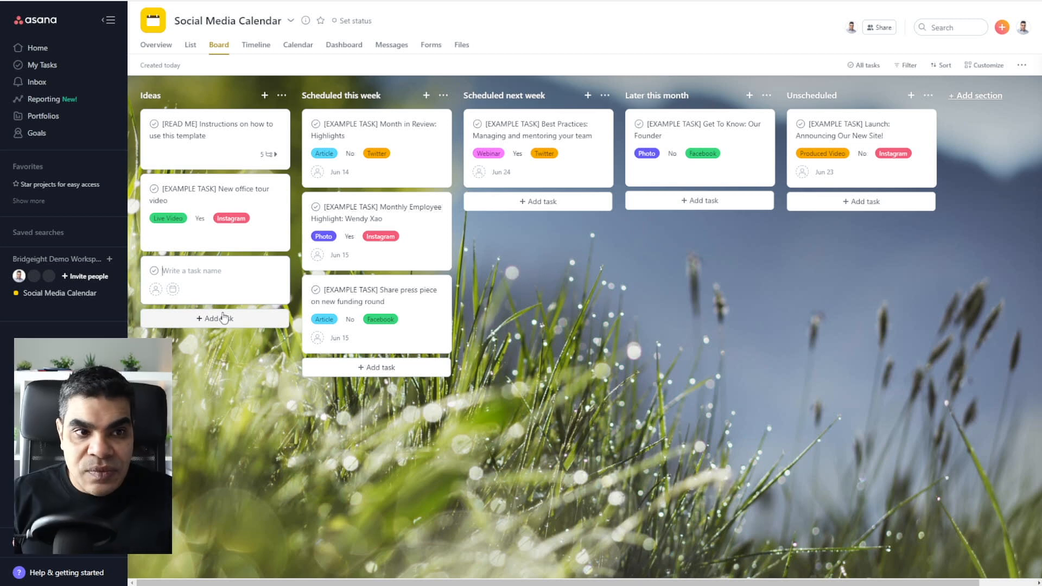
{"action": "type", "text": "IG Cou"}
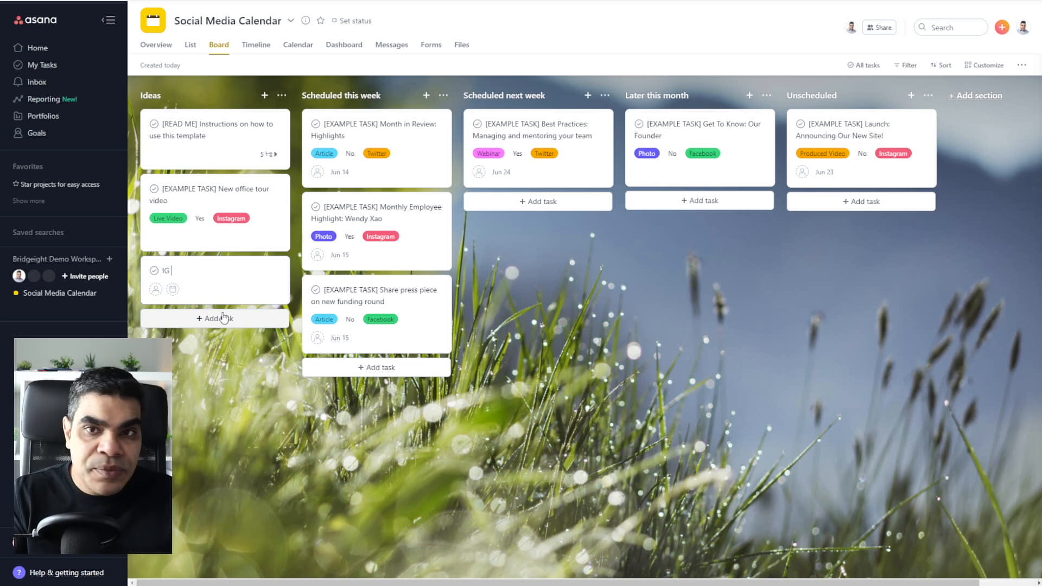
{"action": "key", "text": "BackSpace"}
{"action": "key", "text": "BackSpace"}
{"action": "type", "text": "arousel"}
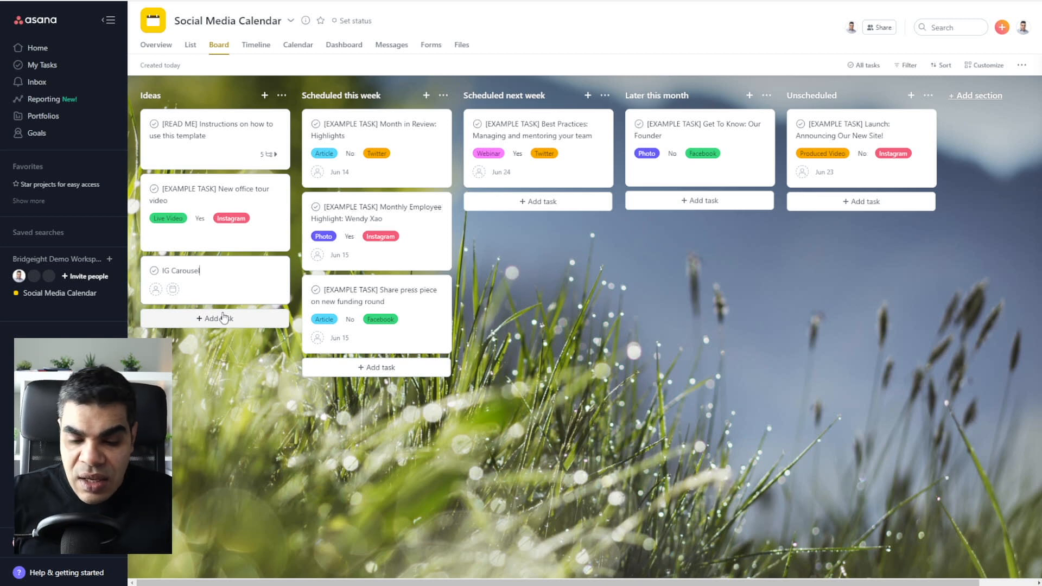
Open the IG Carousel task's details and set its Social Channels field to Instagram
{"action": "left_click", "coordinate": [220, 279]}
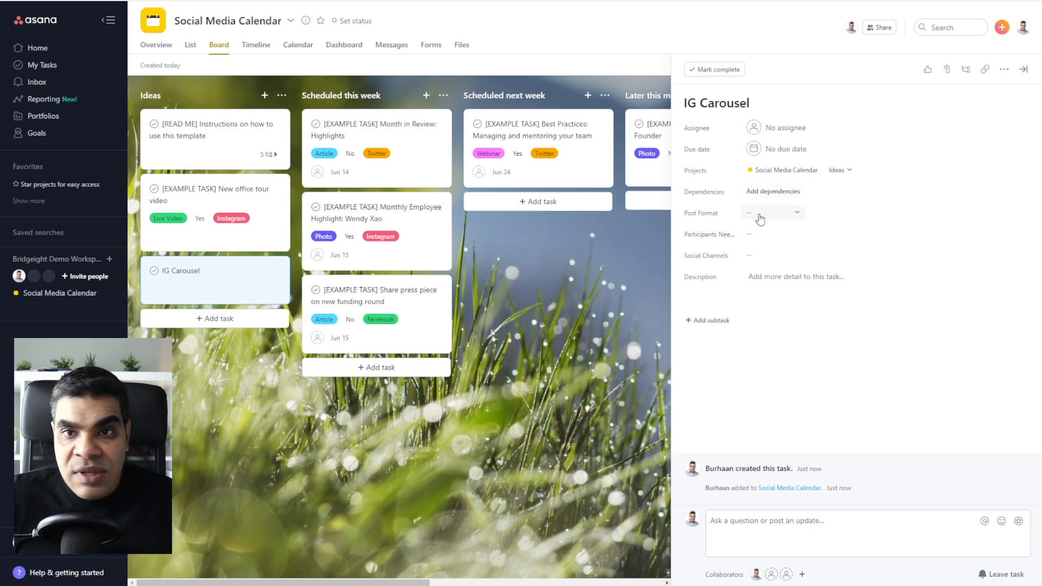
{"action": "left_click", "coordinate": [766, 234]}
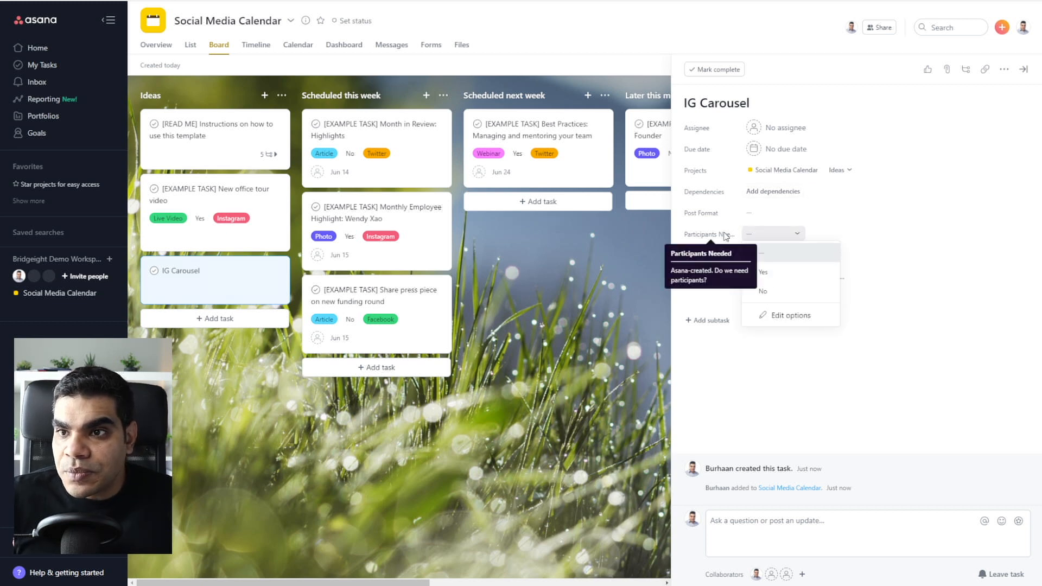
{"action": "left_click", "coordinate": [834, 237]}
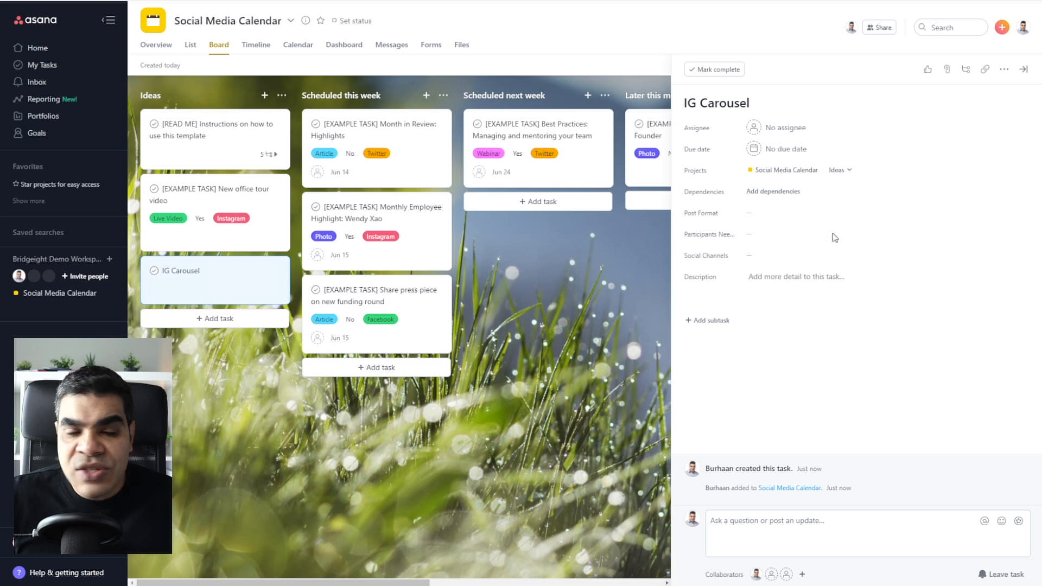
{"action": "left_click", "coordinate": [751, 258]}
{"action": "left_click", "coordinate": [776, 291]}
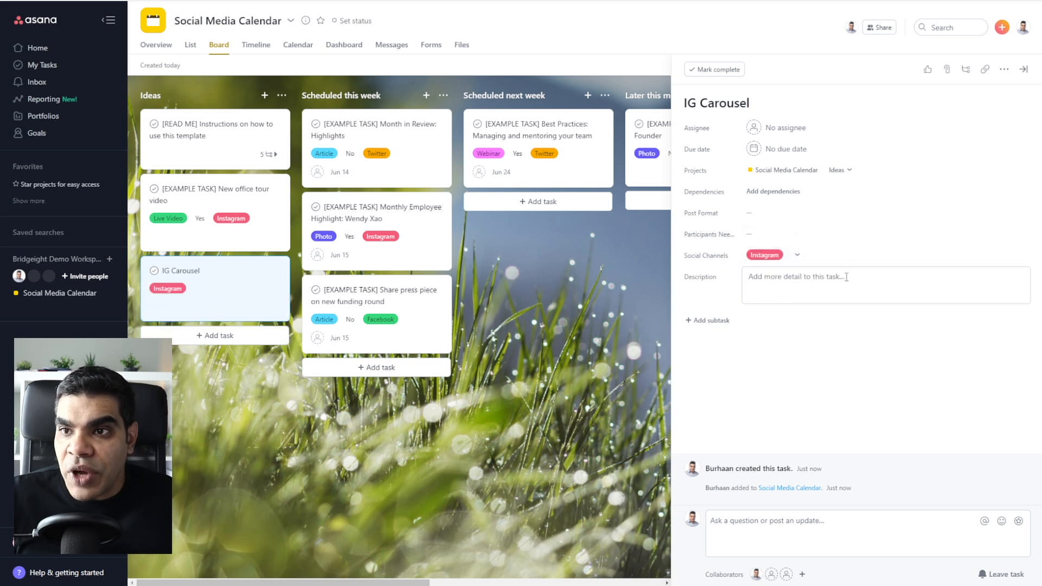
Fill the IG Carousel task's description with the headings "Caption" and "Hashtags:", separated by a blank line
{"action": "left_click", "coordinate": [788, 280]}
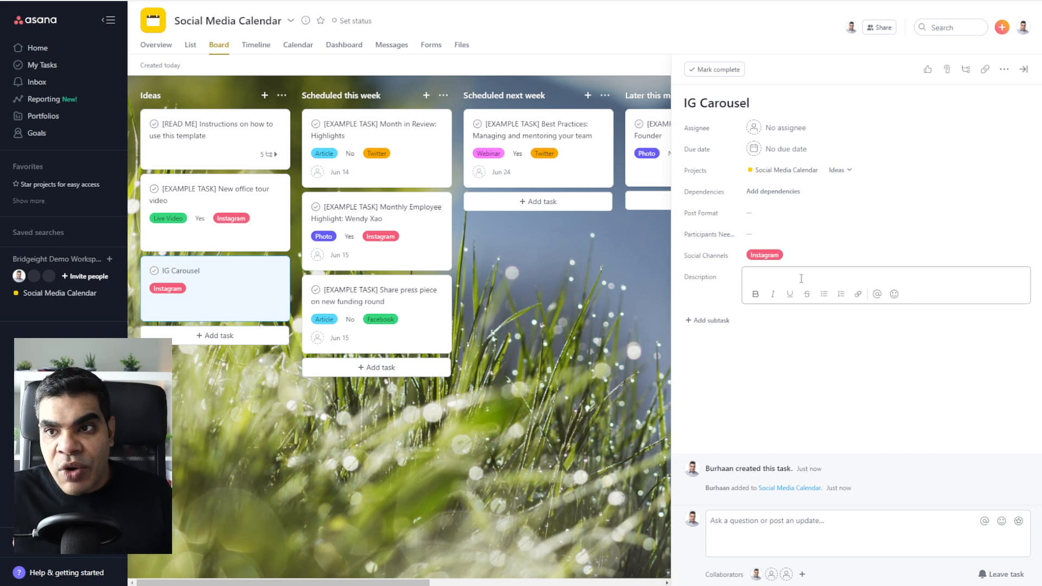
{"action": "type", "text": "Caption"}
{"action": "key", "text": "Return"}
{"action": "key", "text": "Return"}
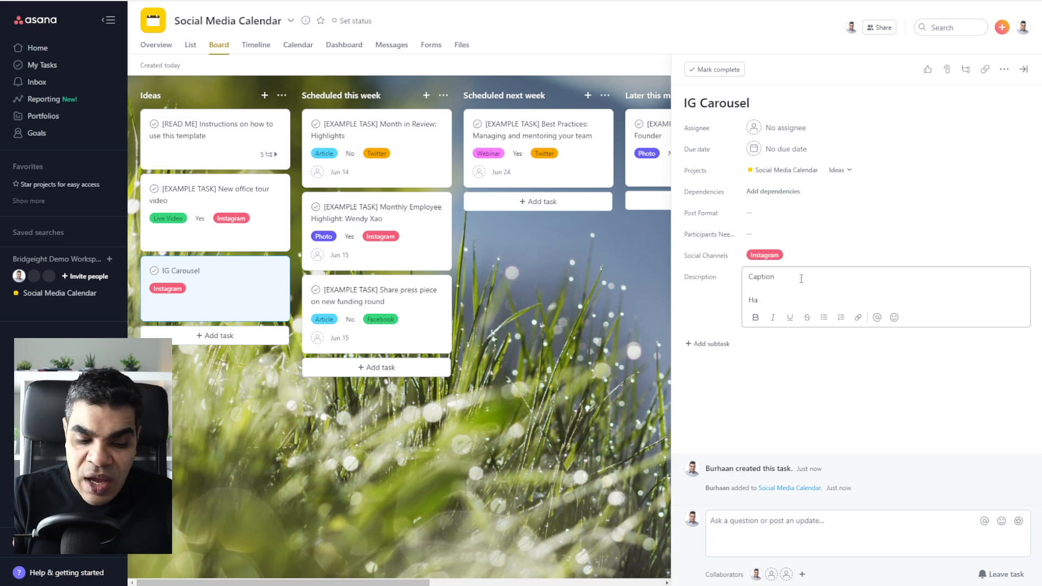
{"action": "type", "text": "Hashtags:"}
{"action": "key", "text": "Return"}
{"action": "key", "text": "Return"}
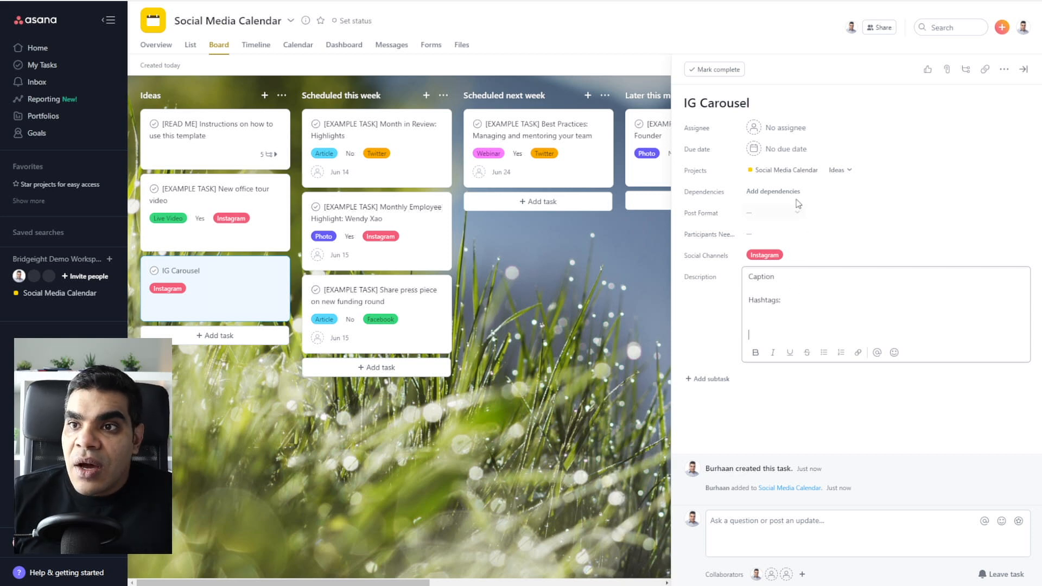
Set the IG Carousel task's due date to 06/14/21 and assign the task to the project owner
{"action": "left_click", "coordinate": [786, 156]}
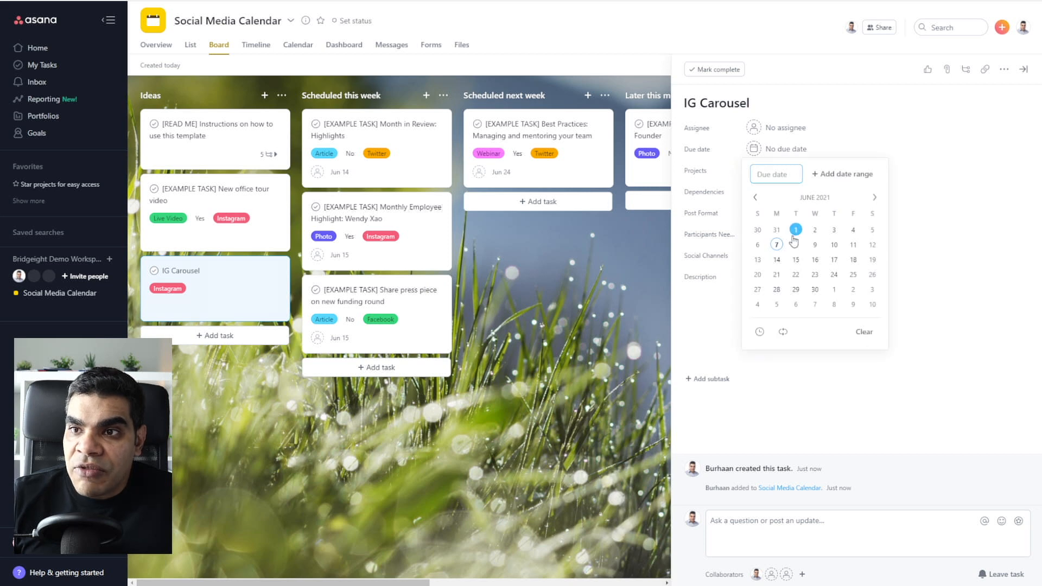
{"action": "left_click", "coordinate": [776, 259]}
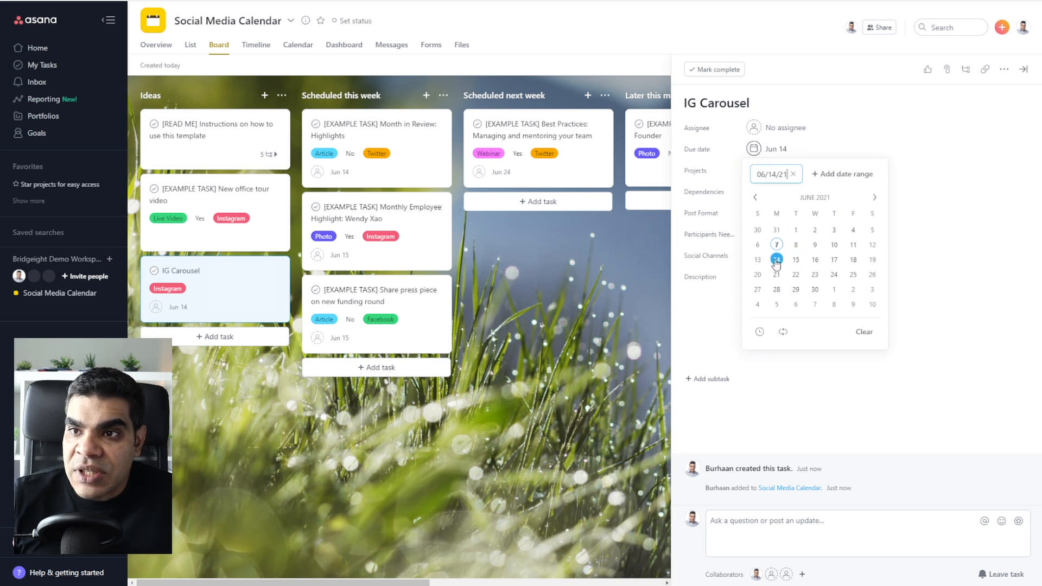
{"action": "left_click", "coordinate": [782, 128]}
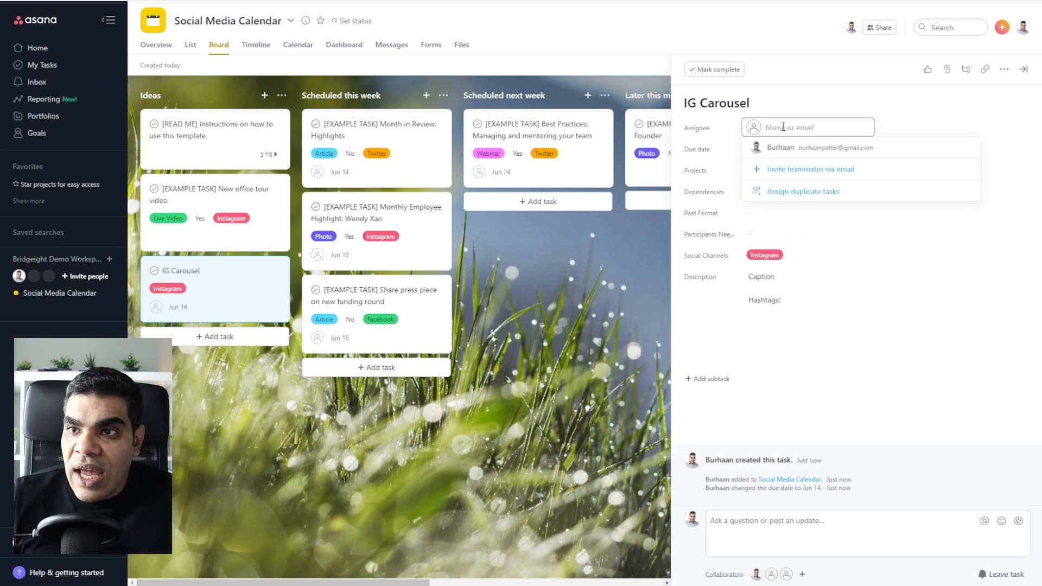
{"action": "left_click", "coordinate": [806, 145]}
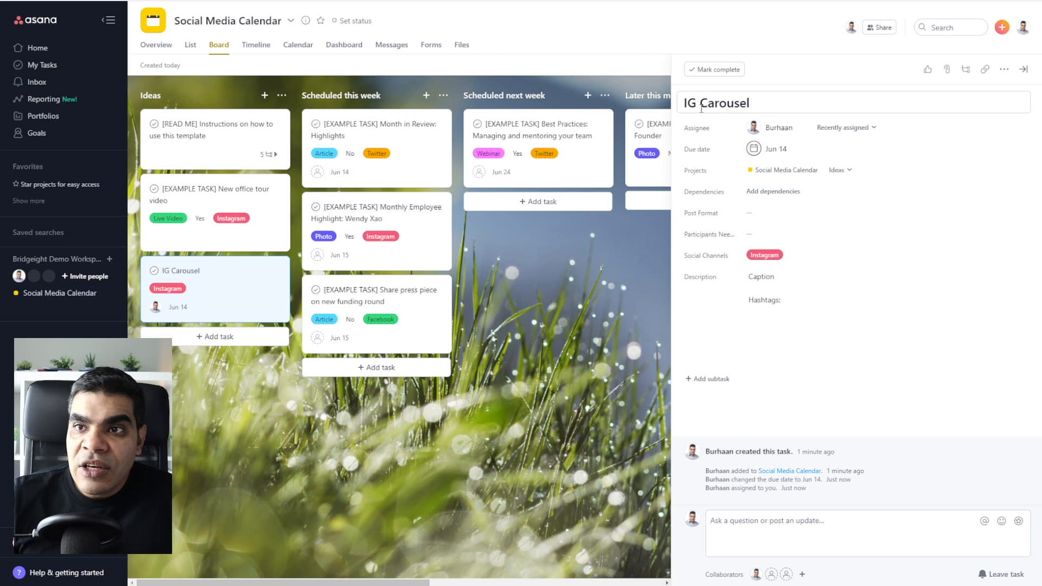
Rename the task as "IG Carousel - 10 ways to Use Asana Effectively"
{"action": "left_click", "coordinate": [785, 94]}
{"action": "type", "text": "- "}
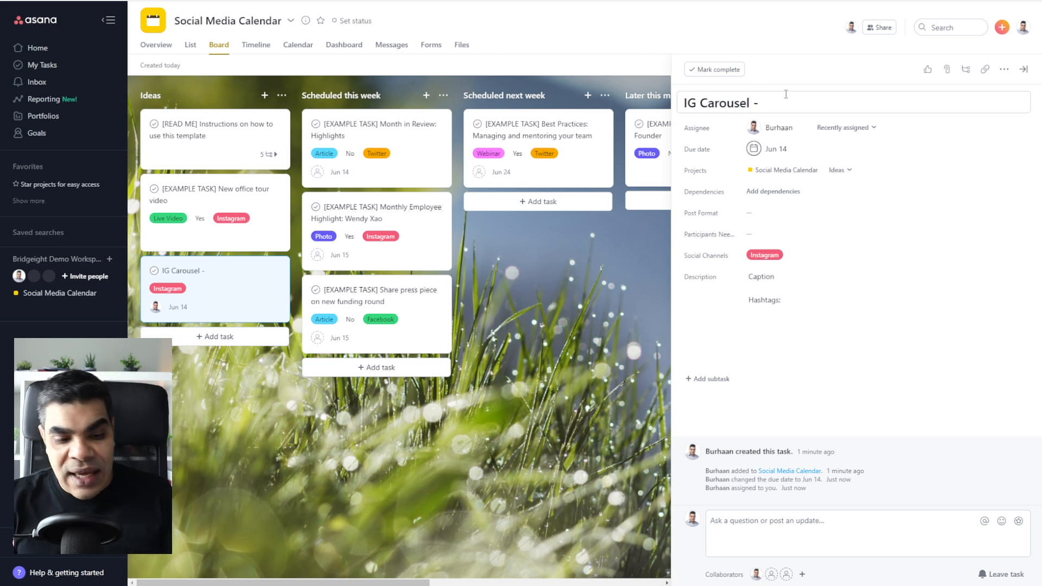
{"action": "type", "text": "10 ways to "}
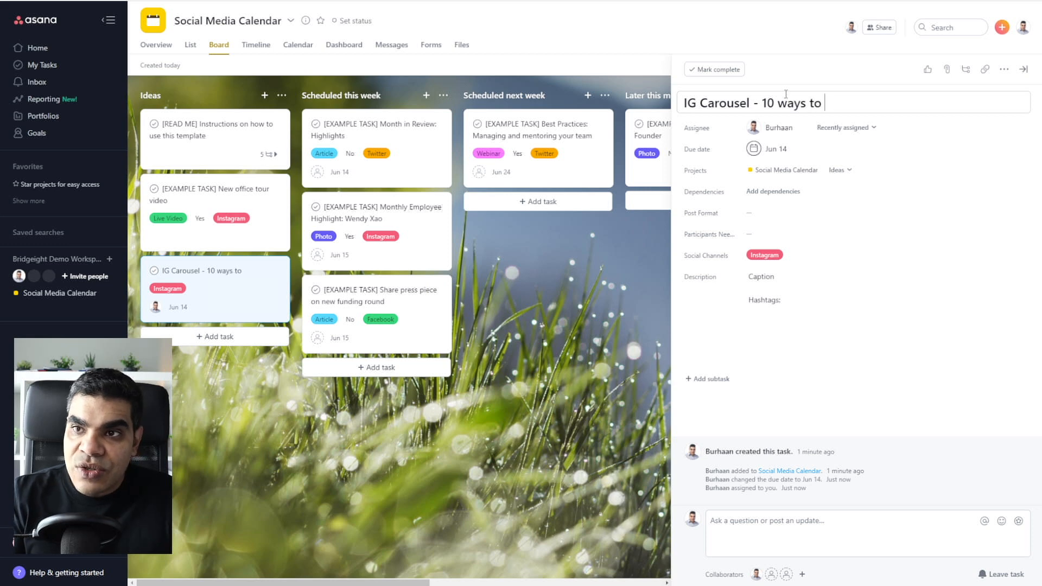
{"action": "type", "text": "Use Asana Effect"}
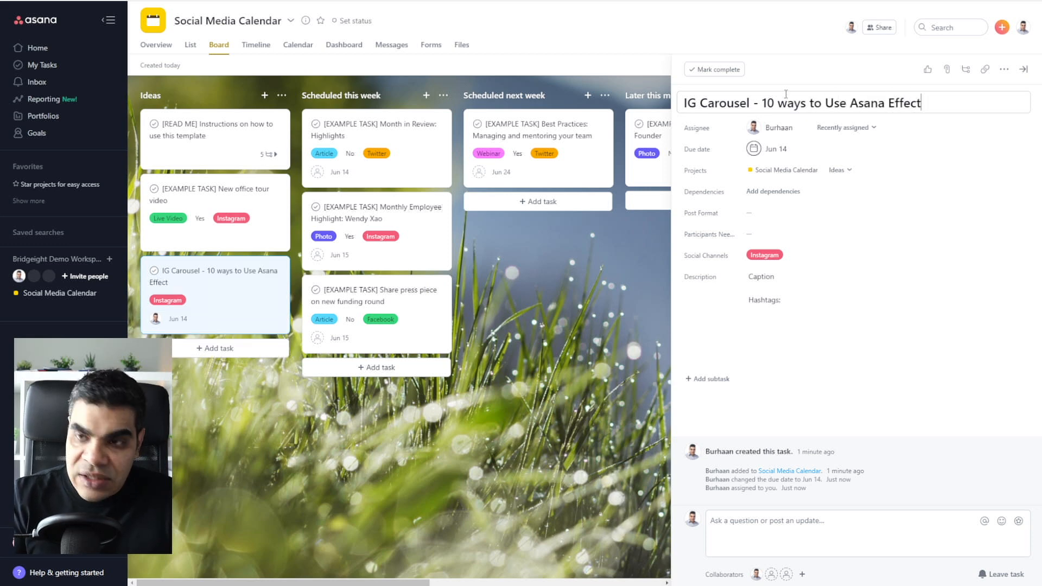
{"action": "type", "text": "ively"}
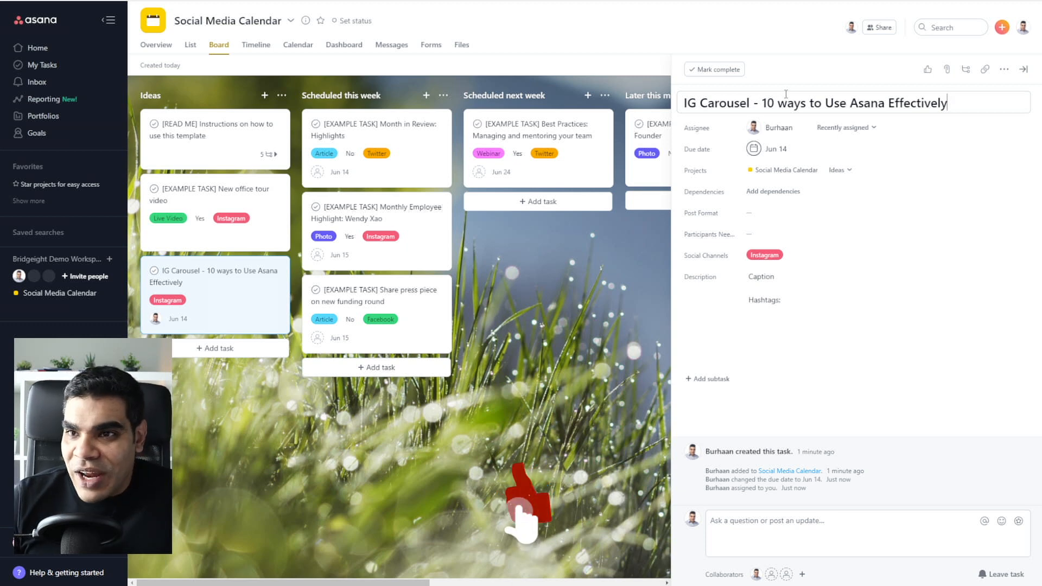
Add the subtasks "Write the Captions", "Choose Hashtag", "Create the Post Image (Canva)", "Schedule The Post (Later)" and "Track progress/Result" to the IG Carousel task
{"action": "left_click", "coordinate": [720, 384]}
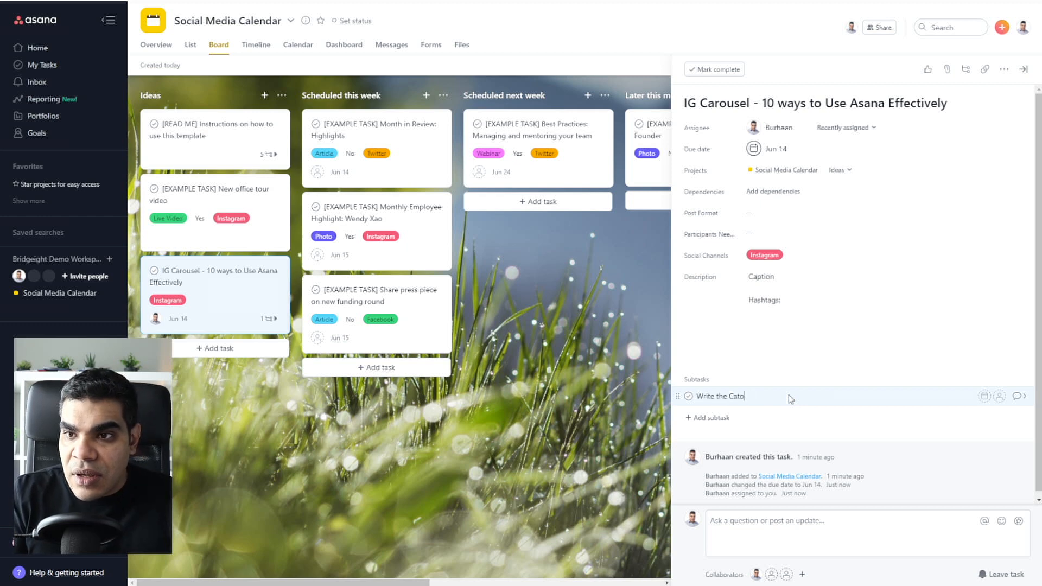
{"action": "type", "text": "Write the Captions"}
{"action": "key", "text": "Return"}
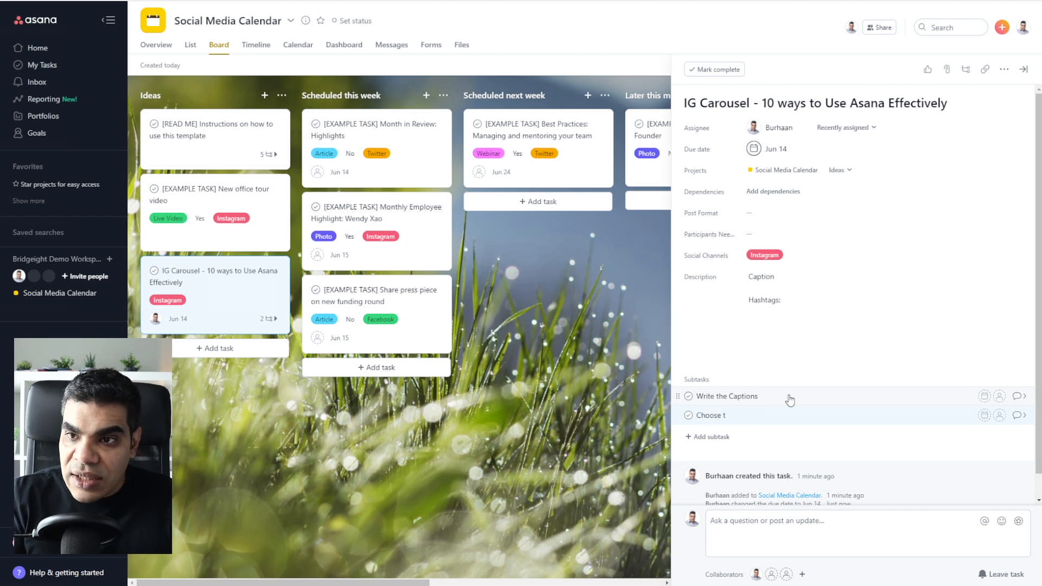
{"action": "type", "text": "Choose Hashtag"}
{"action": "key", "text": "Return"}
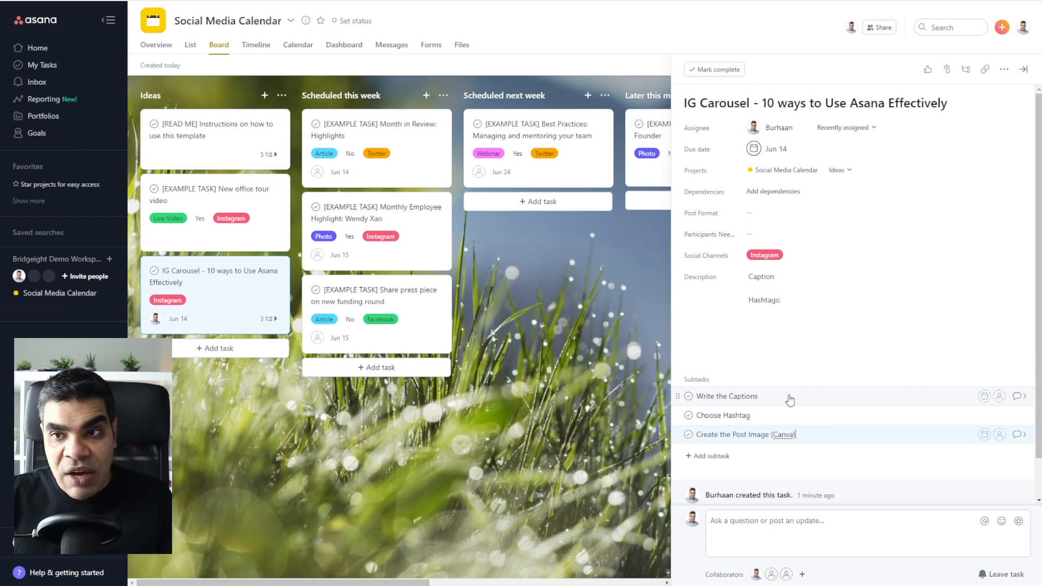
{"action": "key", "text": "Return"}
{"action": "type", "text": "Schedule The Post (Later"}
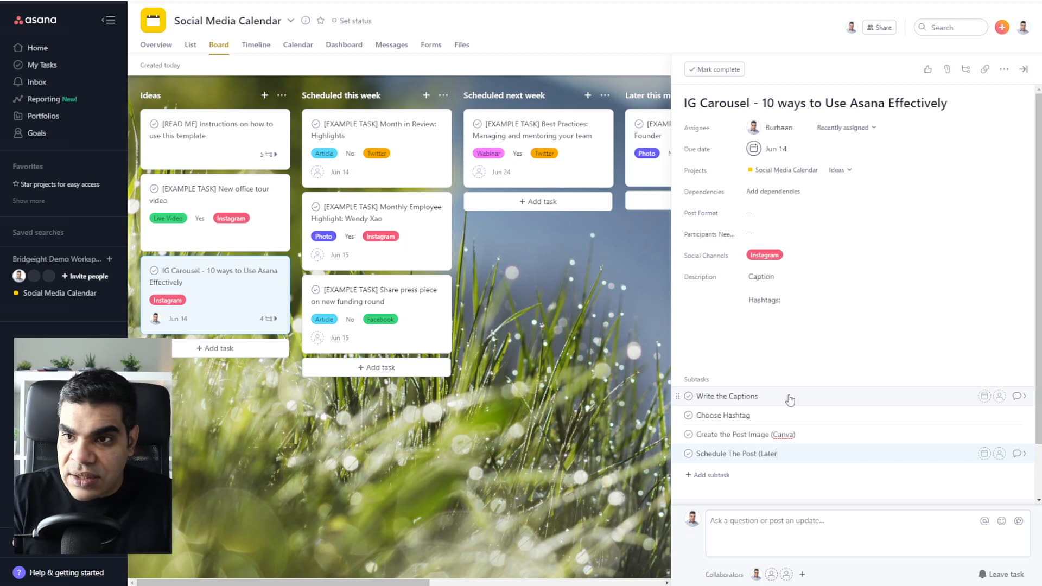
{"action": "type", "text": ")"}
{"action": "key", "text": "Return"}
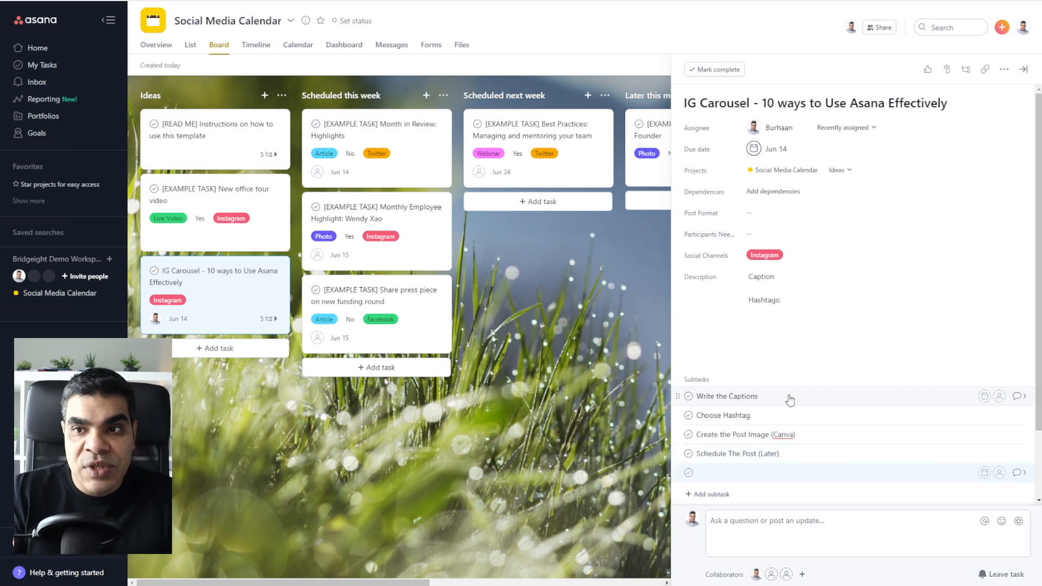
{"action": "type", "text": "Track progress/Result"}
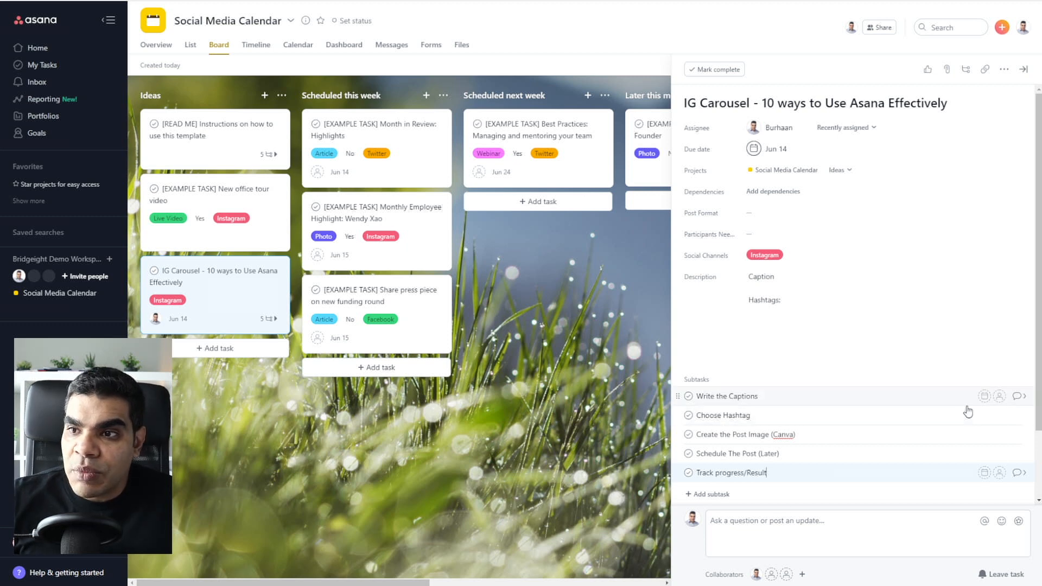
Assign the "Write the Captions" and "Choose Hashtag" subtasks to the project owner, both due Thursday, June 10, 2021
{"action": "left_click", "coordinate": [999, 396]}
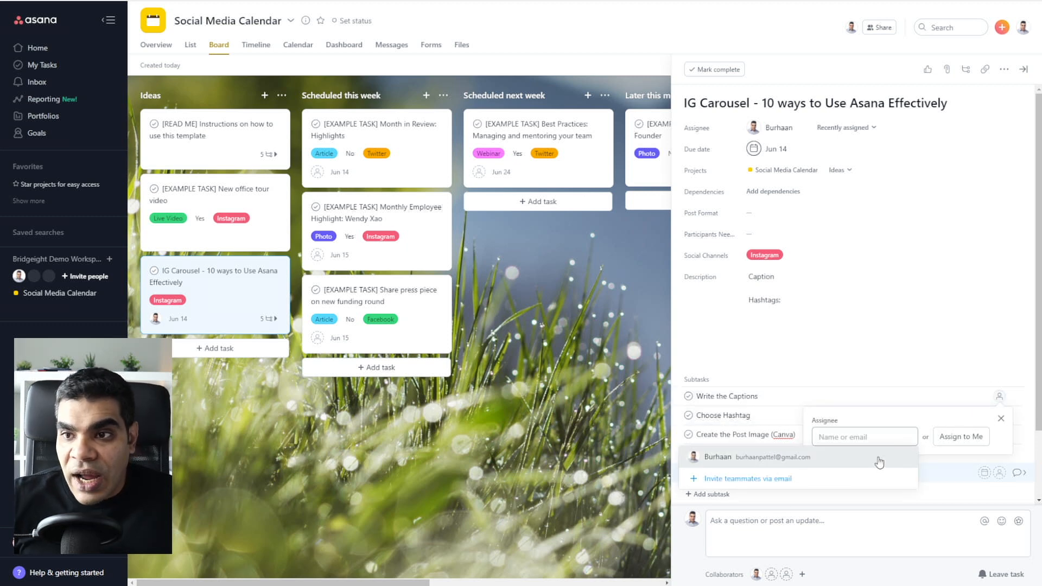
{"action": "left_click", "coordinate": [764, 461]}
{"action": "left_click", "coordinate": [999, 415]}
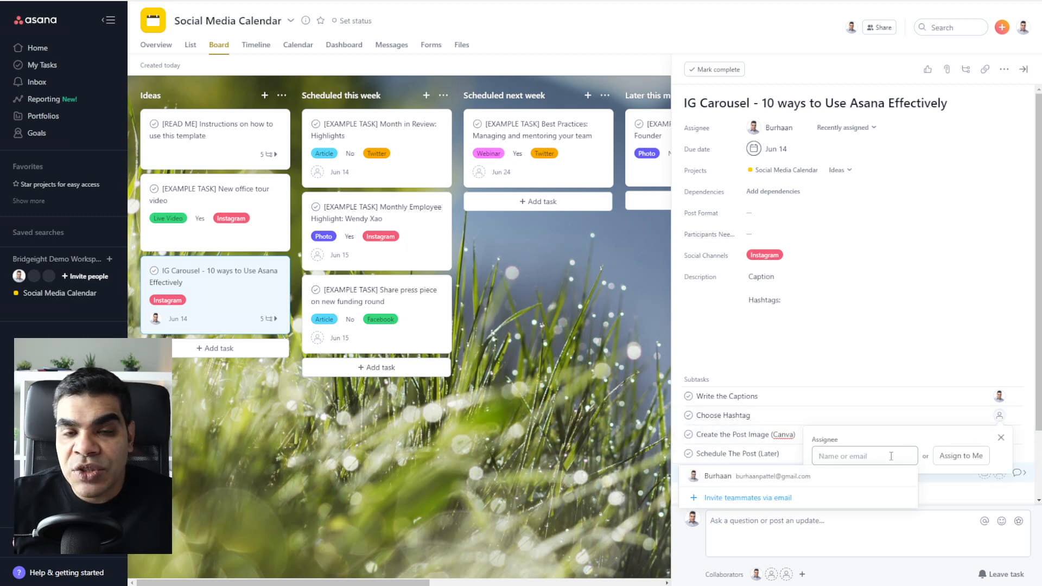
{"action": "key", "text": "Escape"}
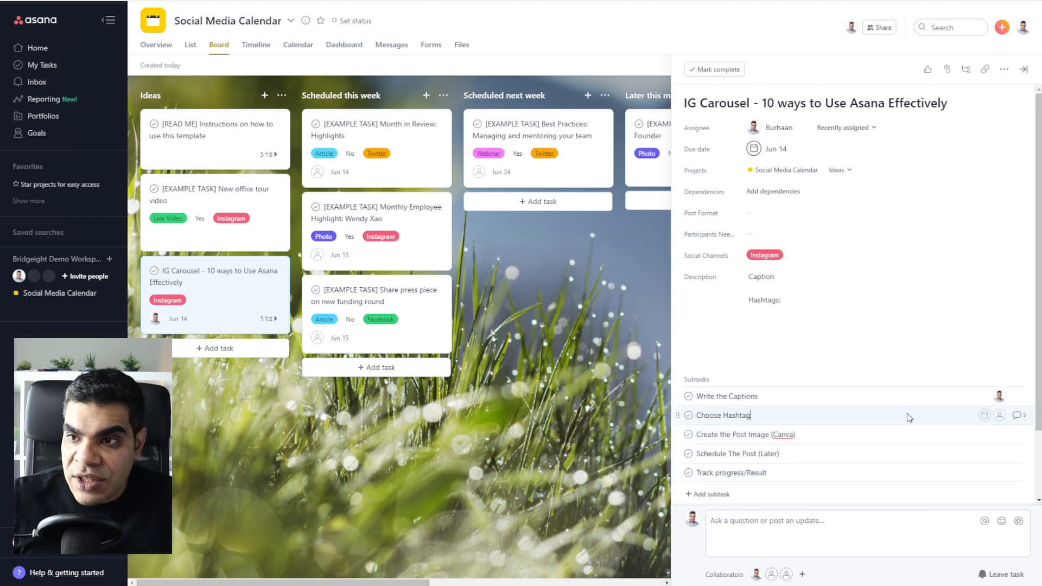
{"action": "left_click", "coordinate": [984, 397]}
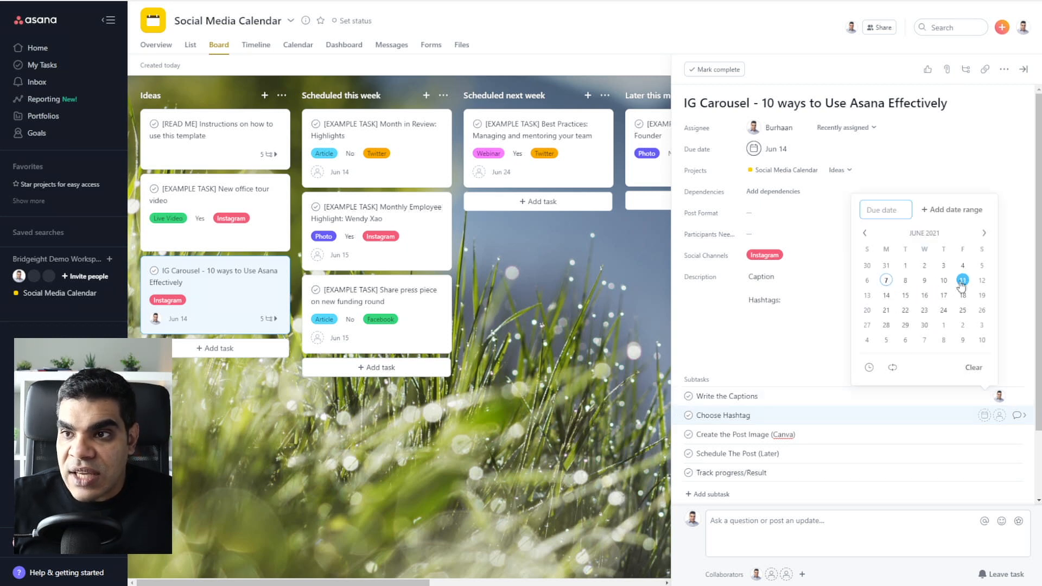
{"action": "left_click", "coordinate": [944, 281]}
{"action": "left_click", "coordinate": [984, 415]}
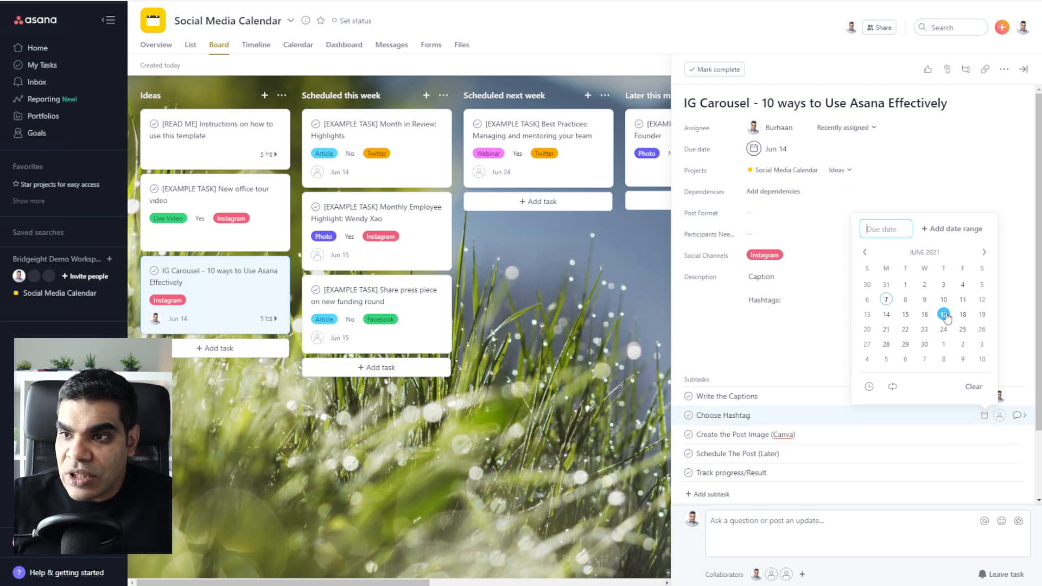
{"action": "left_click", "coordinate": [943, 298]}
{"action": "left_click", "coordinate": [999, 415]}
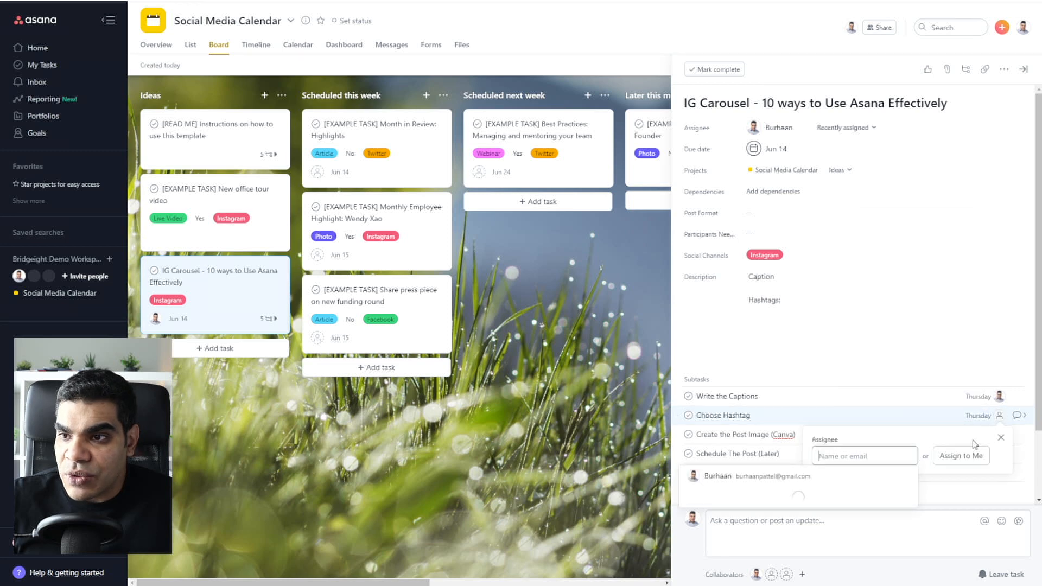
{"action": "left_click", "coordinate": [741, 475]}
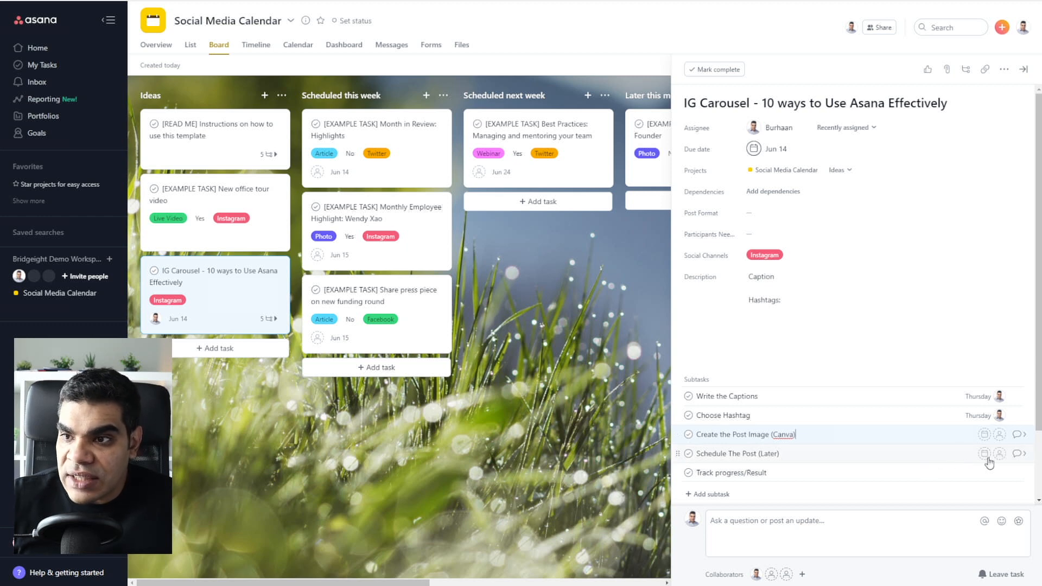
Assign the "Schedule The Post (Later)" subtask to the project owner and set its due date to Friday, June 11, 2021
{"action": "left_click", "coordinate": [999, 454]}
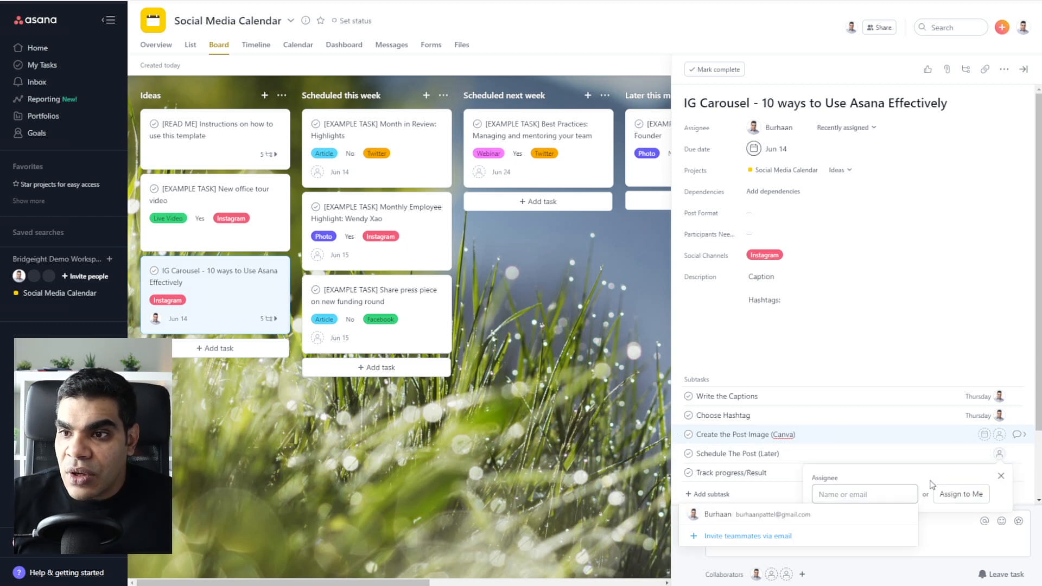
{"action": "left_click", "coordinate": [768, 515]}
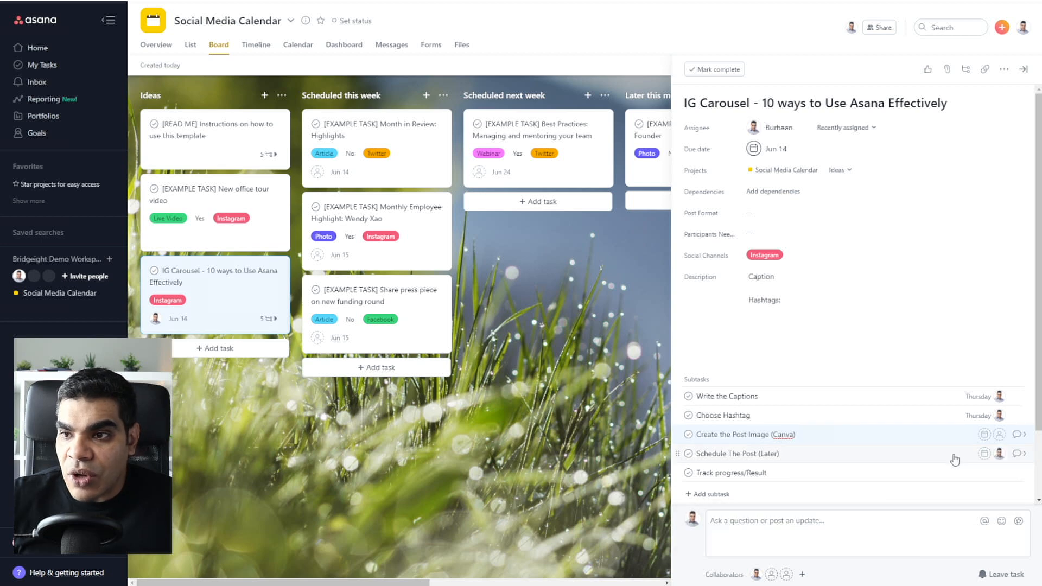
{"action": "left_click", "coordinate": [983, 453]}
{"action": "left_click", "coordinate": [963, 338]}
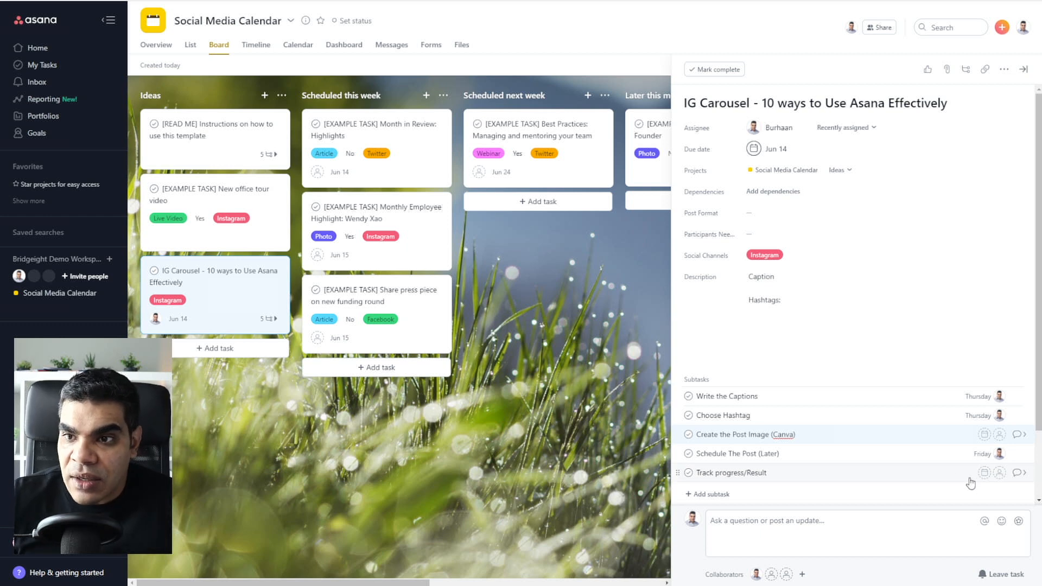
Set the "Track progress/Result" subtask's due date to 06/21/21 and assign it to the project owner
{"action": "left_click", "coordinate": [983, 473]}
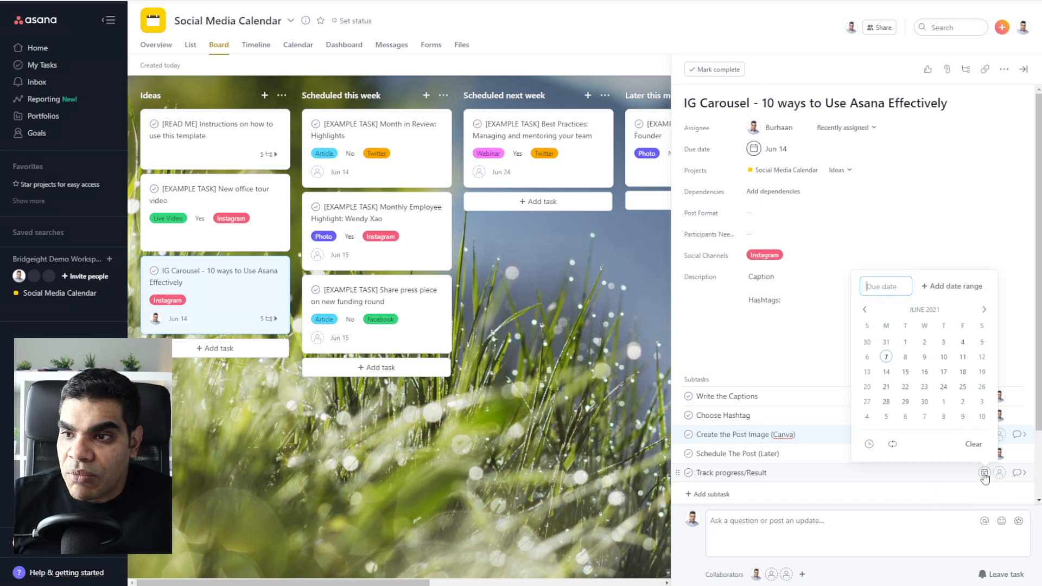
{"action": "left_click", "coordinate": [886, 386]}
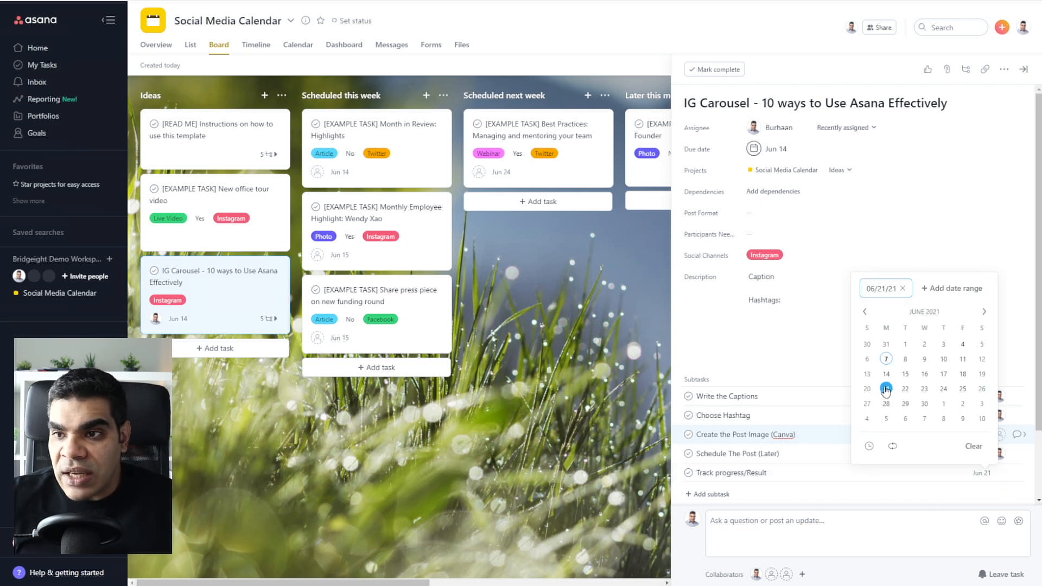
{"action": "left_click", "coordinate": [834, 374]}
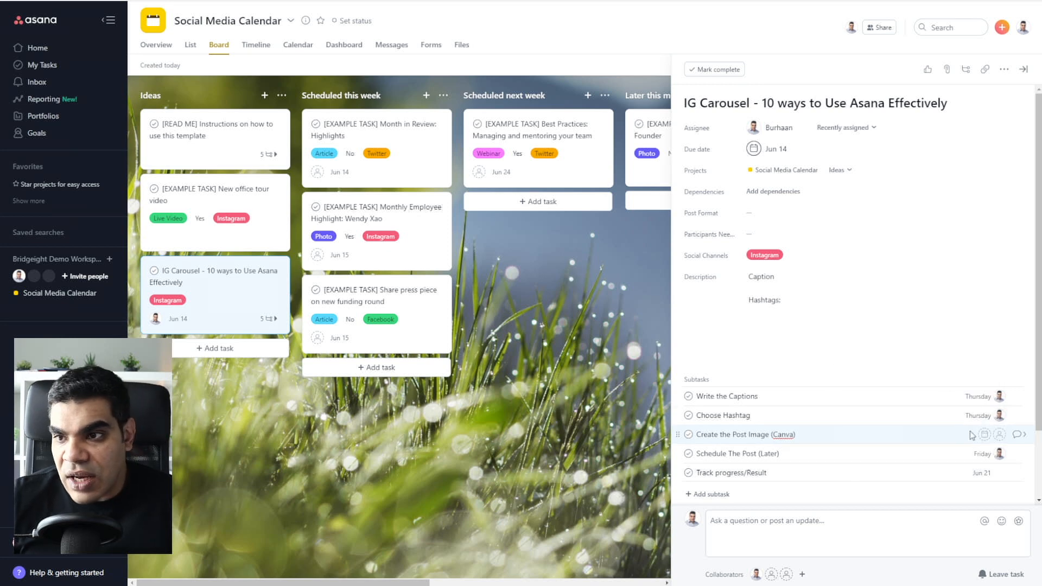
{"action": "left_click", "coordinate": [999, 472]}
{"action": "left_click", "coordinate": [732, 541]}
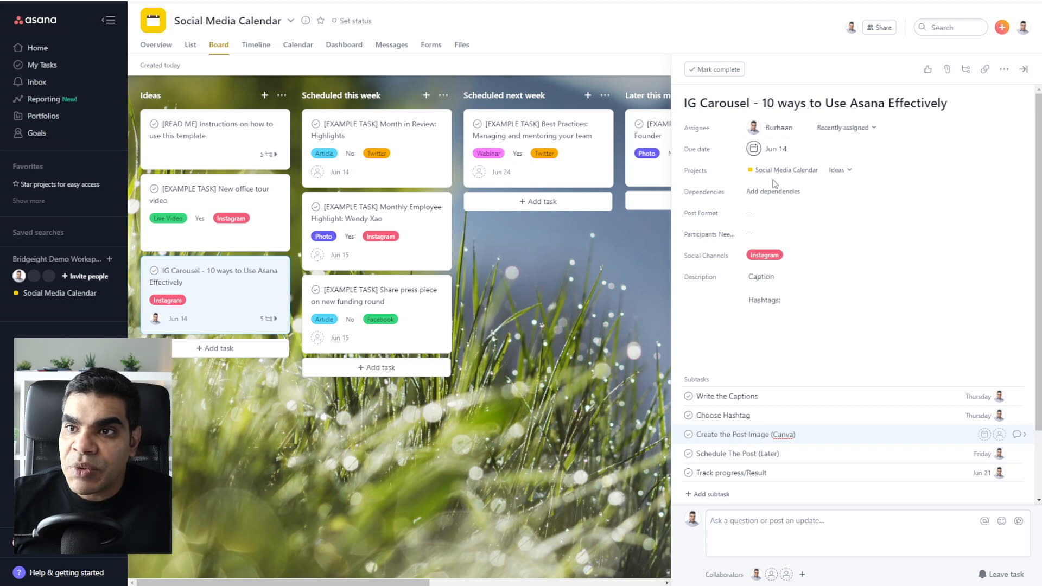
Move the IG Carousel task from Ideas to "Scheduled this week", placing it directly above the "Share press piece on new funding round" task
{"action": "left_click", "coordinate": [547, 334]}
{"action": "left_click_drag", "start_coordinate": [193, 268], "coordinate": [399, 372]}
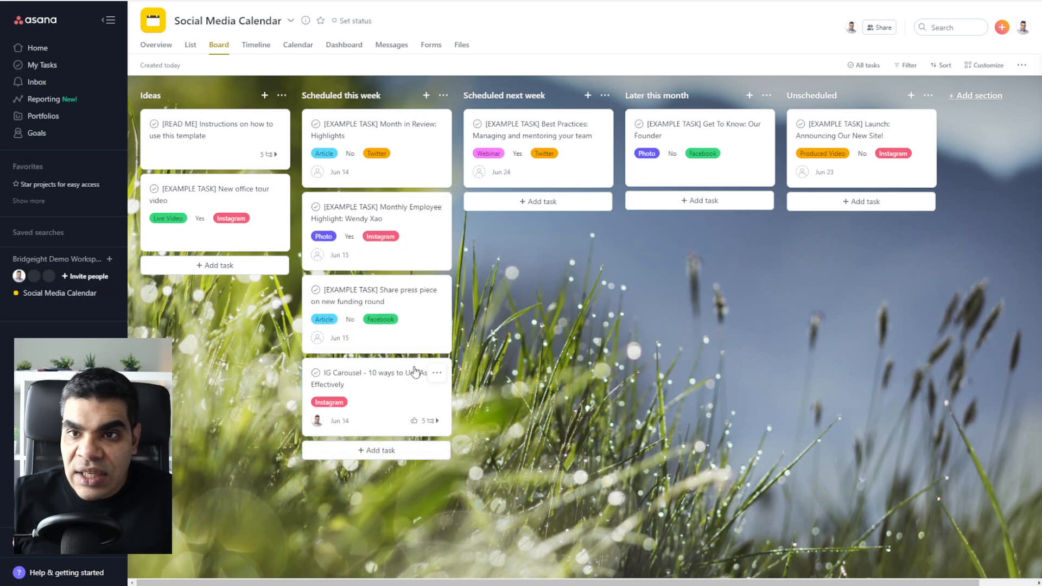
{"action": "left_click", "coordinate": [351, 290]}
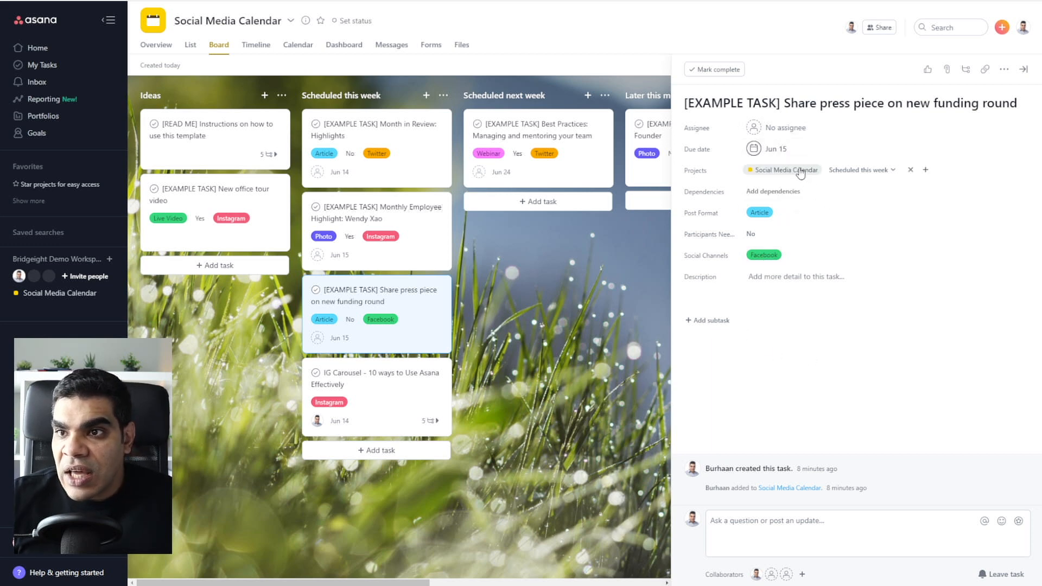
{"action": "left_click", "coordinate": [593, 292]}
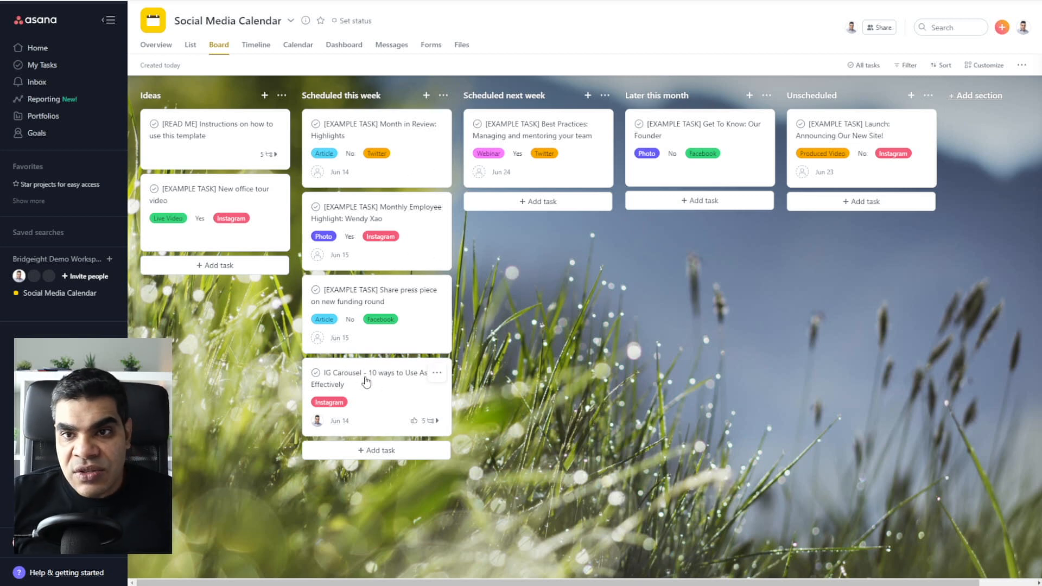
{"action": "left_click_drag", "start_coordinate": [367, 381], "coordinate": [409, 293]}
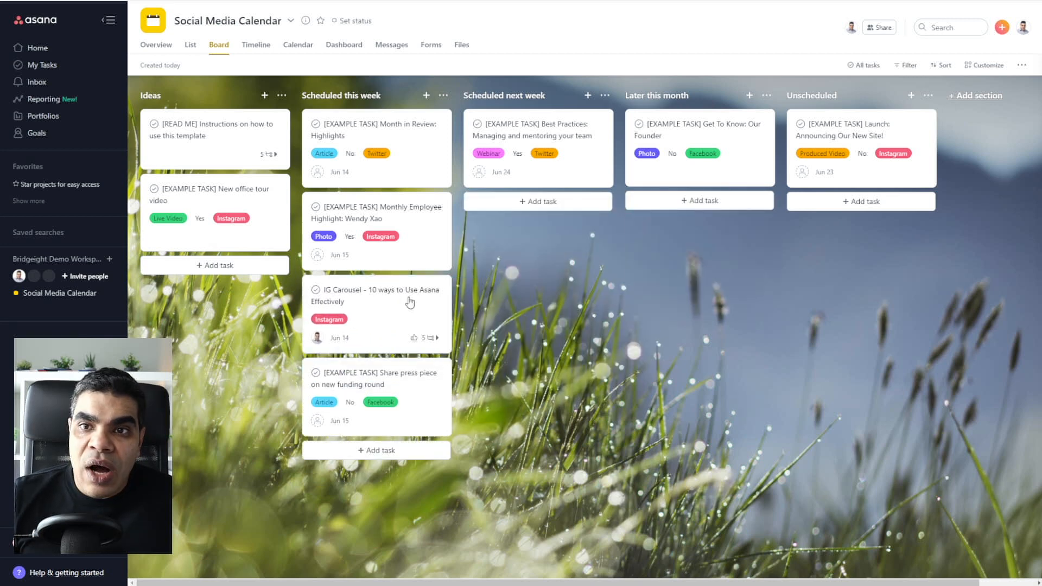
Review the assigned items in My Tasks and the "Track progress/Result" subtask's details, then return to the Social Media Calendar board
{"action": "left_click", "coordinate": [67, 74]}
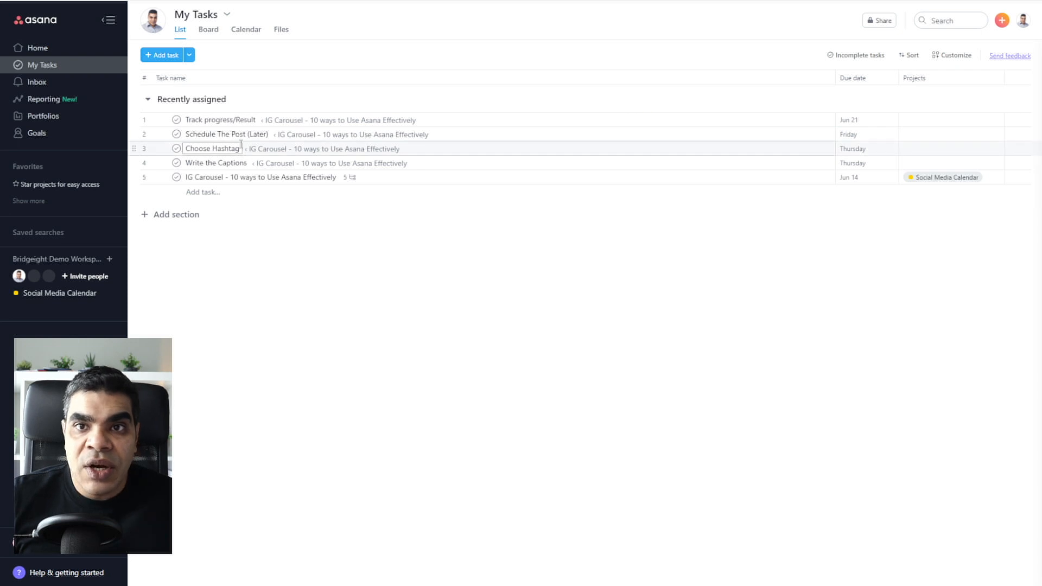
{"action": "left_click", "coordinate": [228, 119]}
{"action": "left_click", "coordinate": [817, 120]}
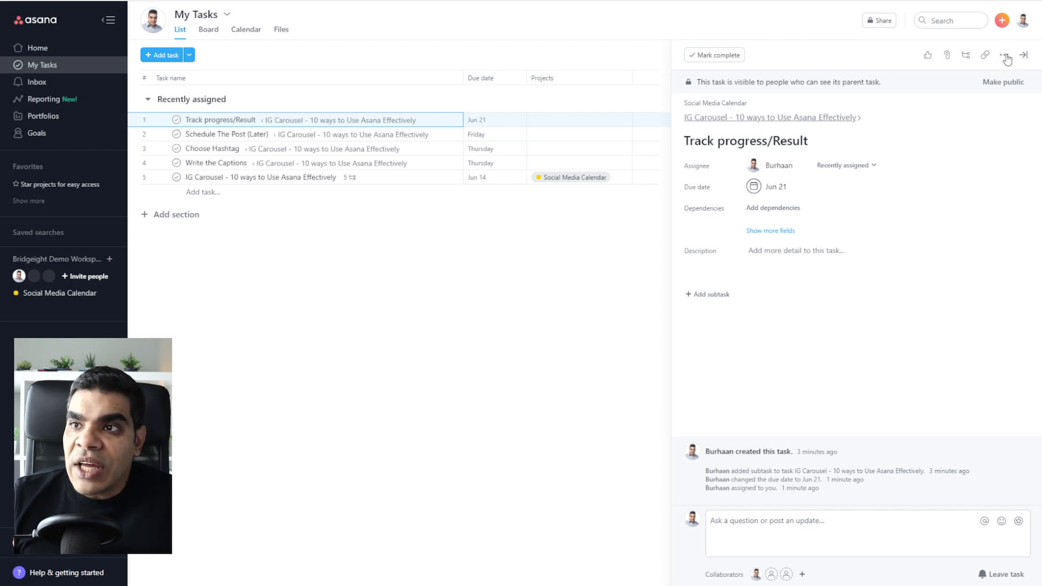
{"action": "left_click", "coordinate": [1023, 55]}
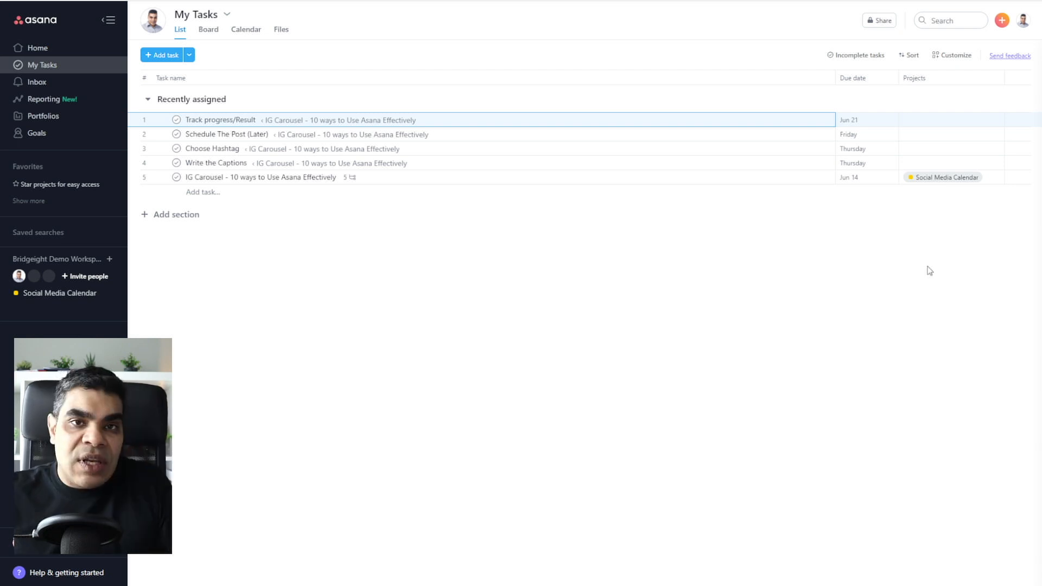
{"action": "left_click", "coordinate": [65, 293]}
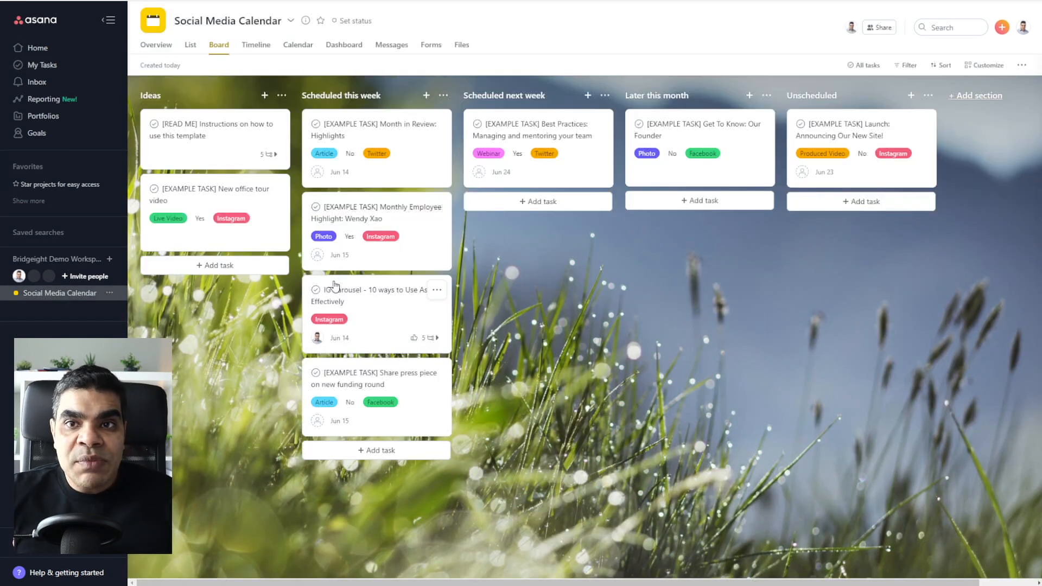